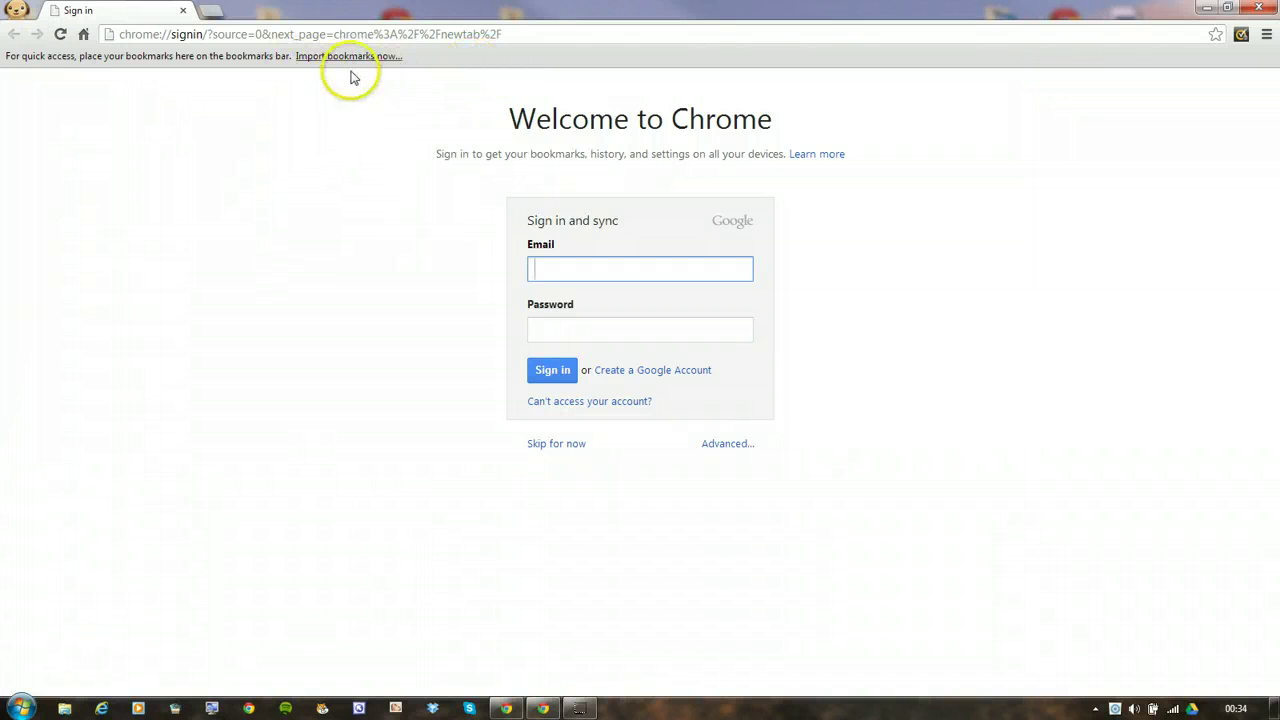
Open a new tab and load the Google UK search page from its app shortcuts
click(216, 16)
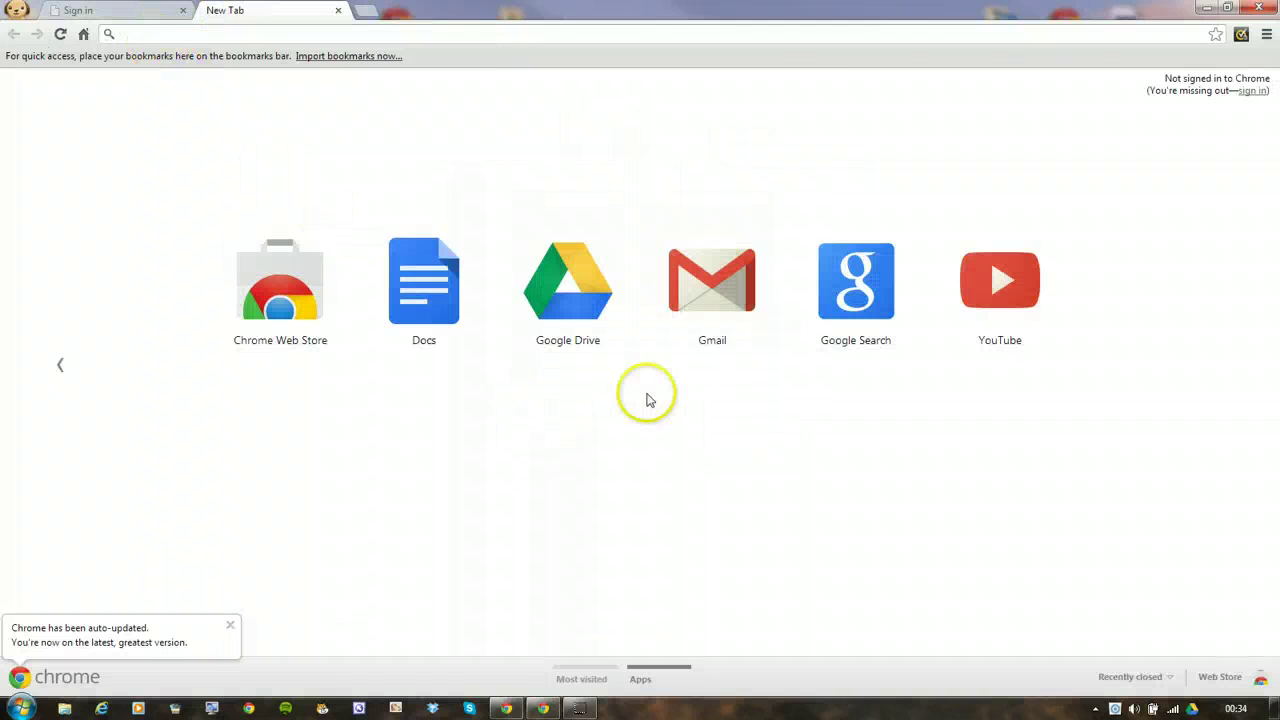
click(859, 289)
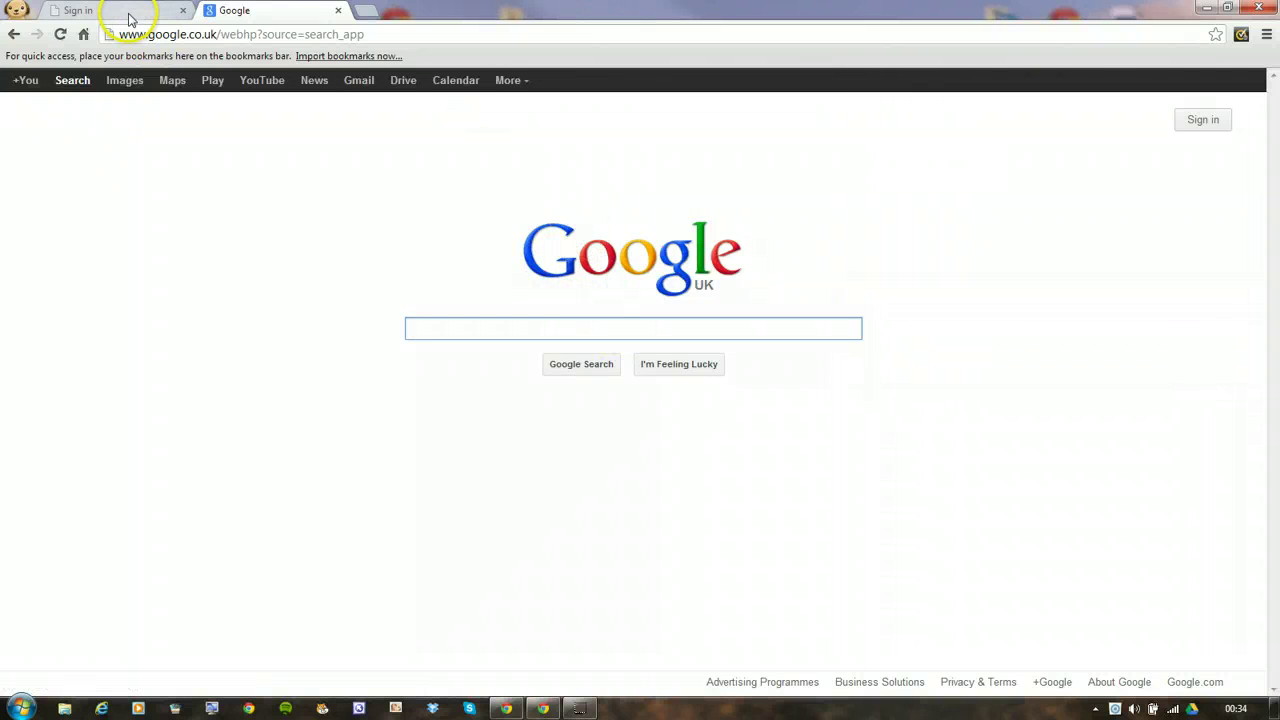
Search the Chrome Web Store for 'pixlr editor'
click(14, 34)
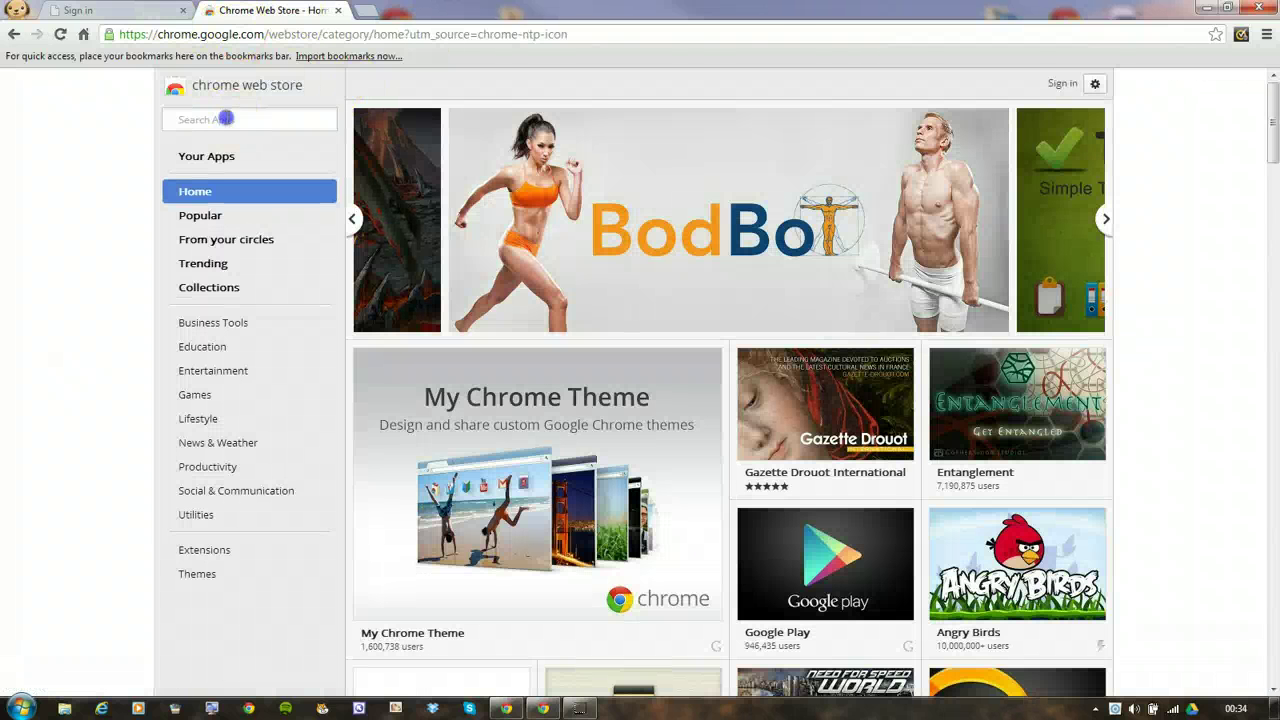
click(228, 118)
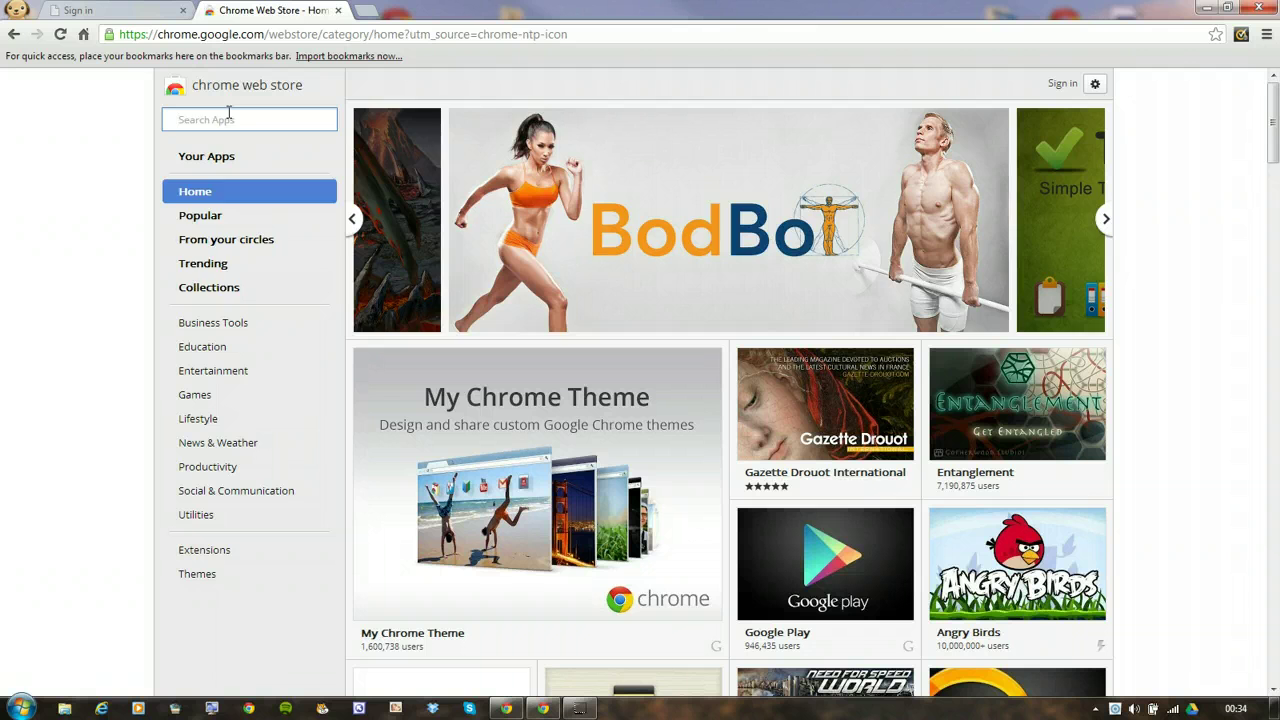
text(pi)
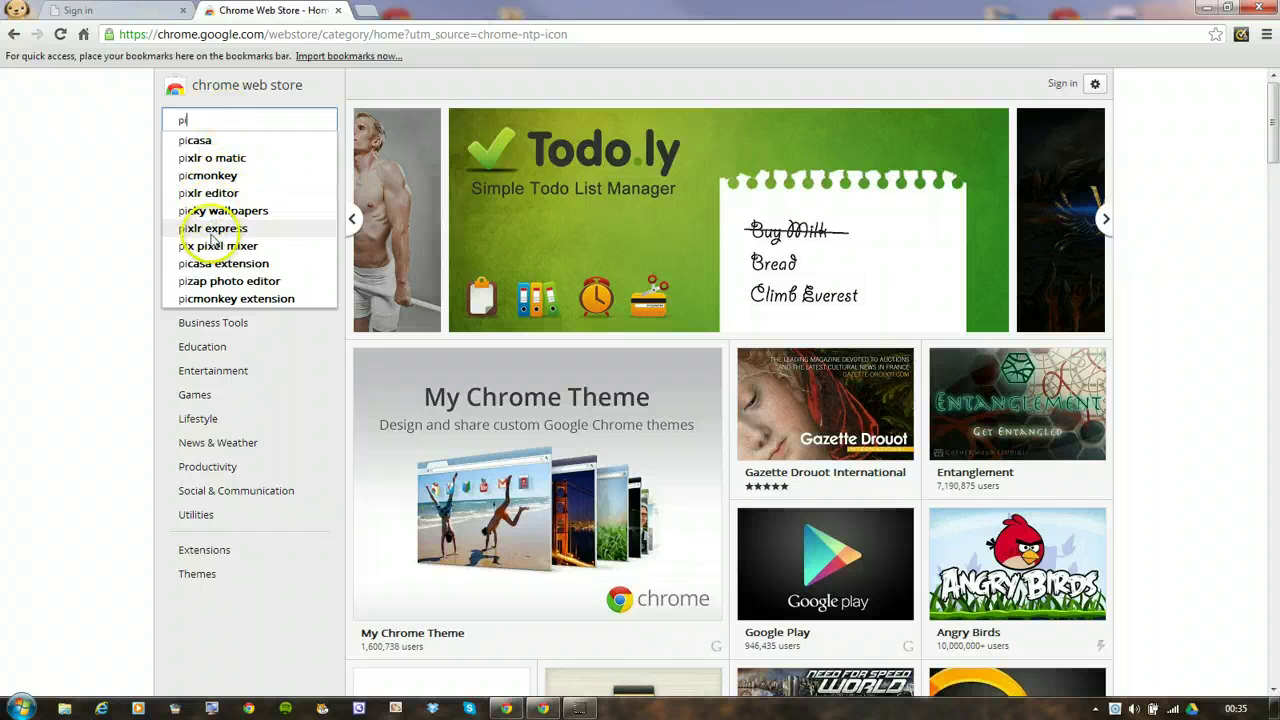
click(213, 195)
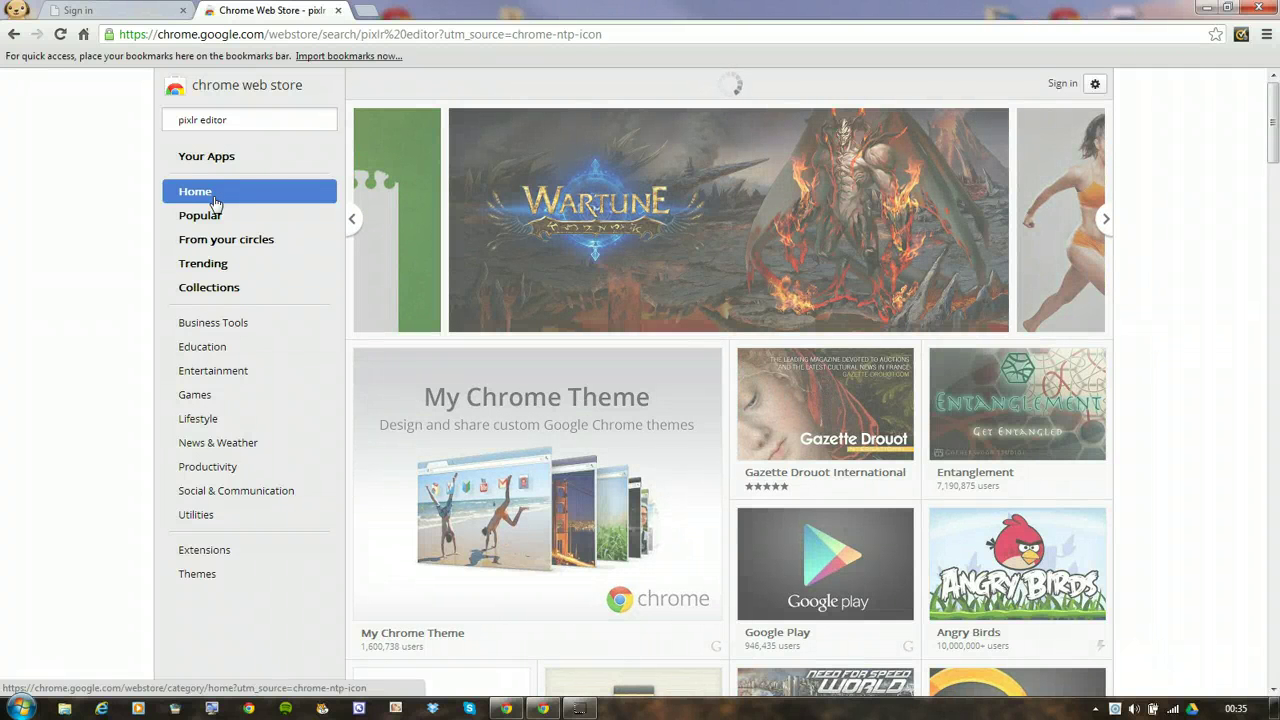
click(245, 160)
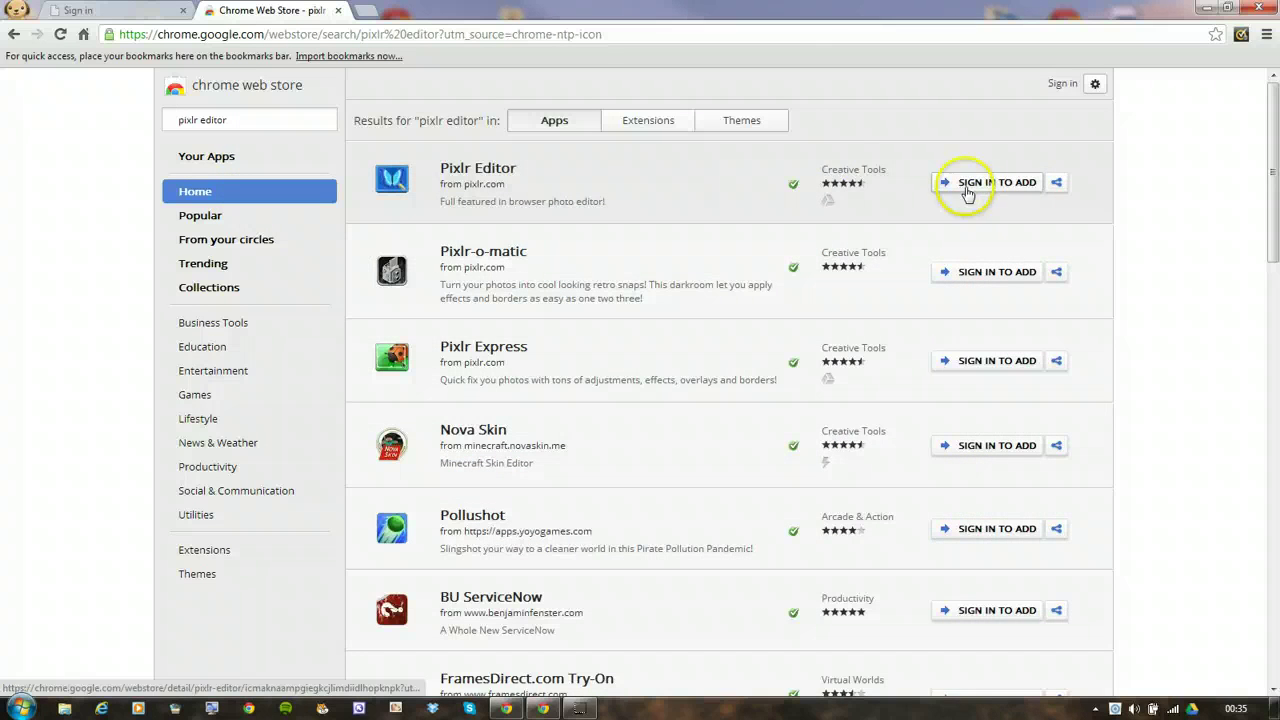
Add the Pixlr Editor extension to Chrome from the Extensions results
click(643, 122)
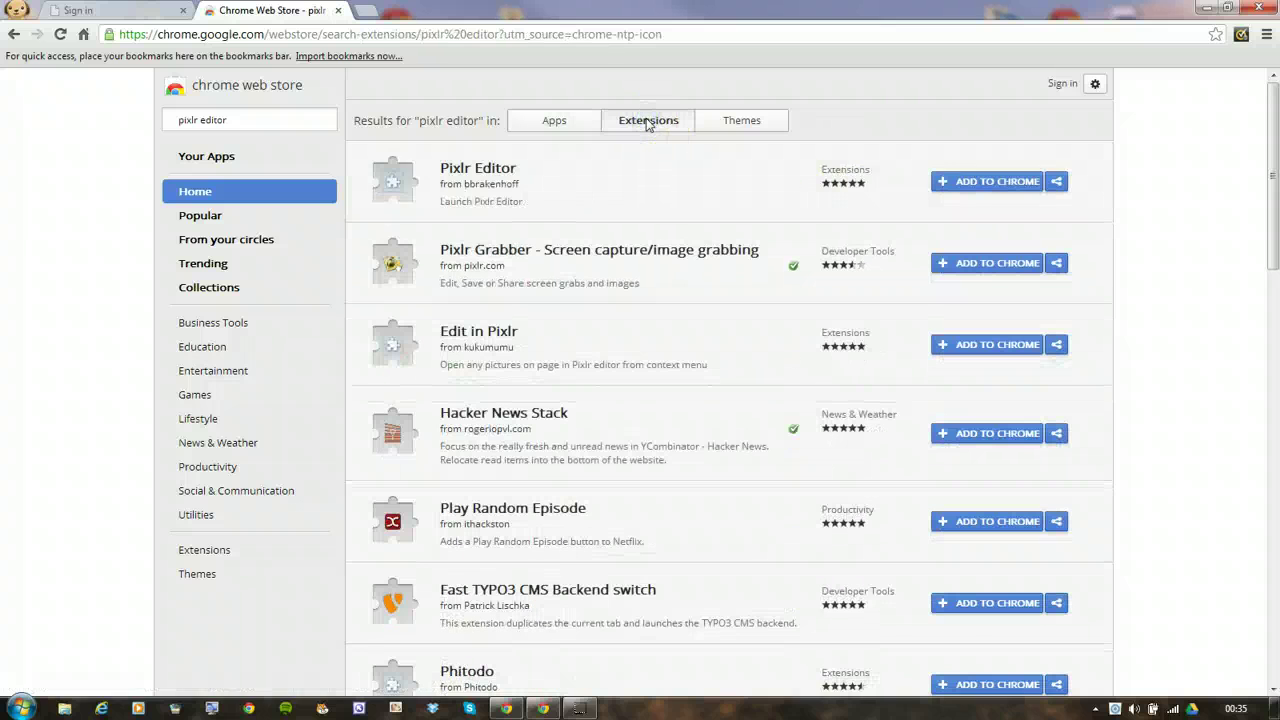
click(997, 184)
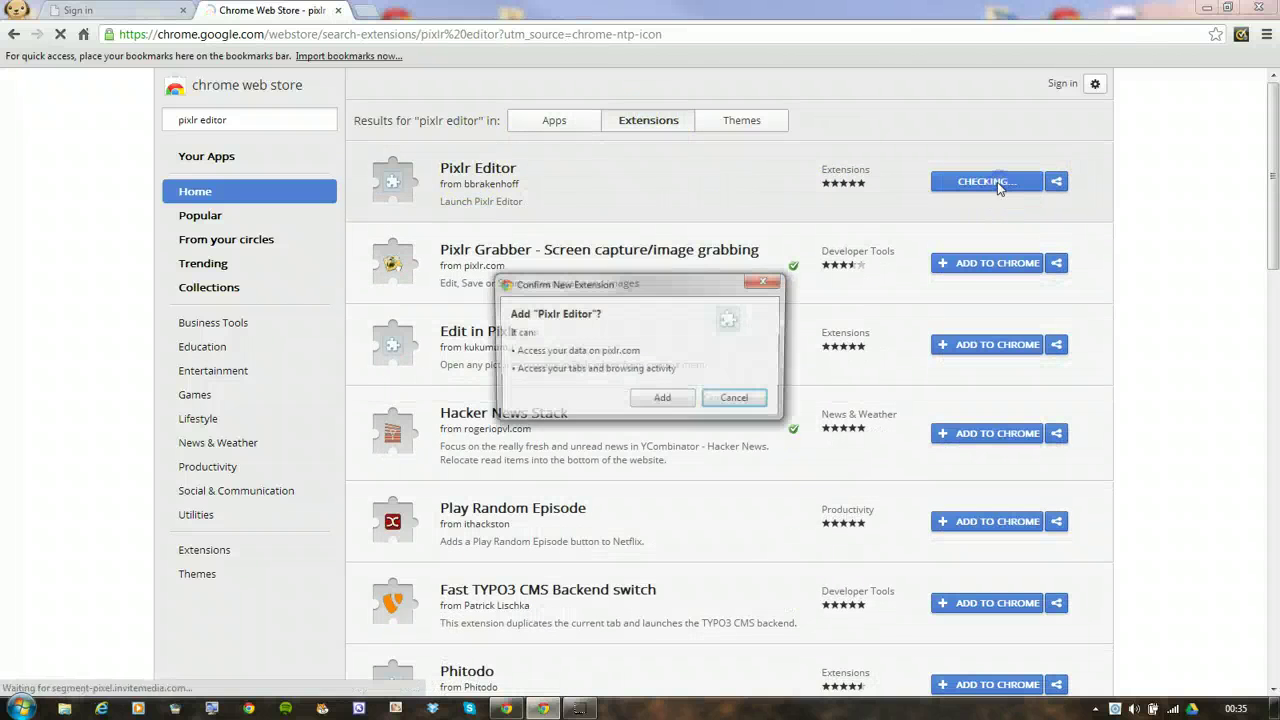
click(675, 403)
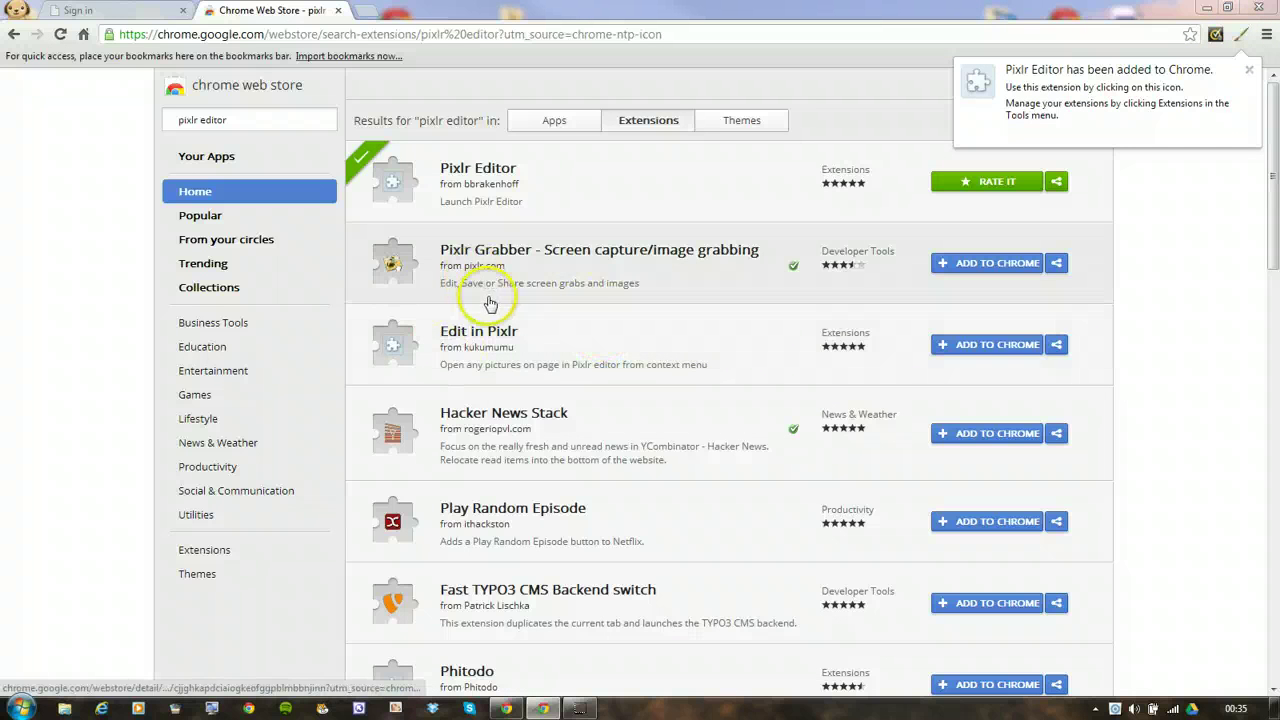
Search the store for 'pixlr express' and add the Pixlr Express launcher extension
double_click(212, 119)
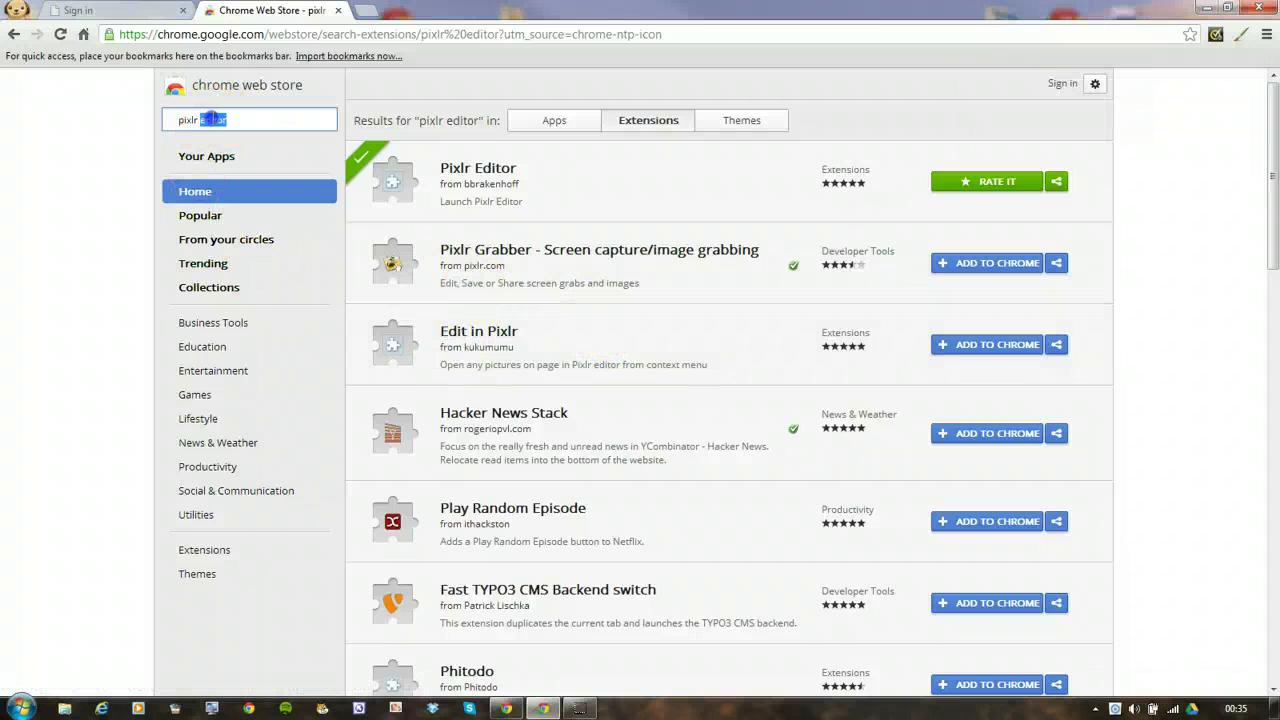
text(express)
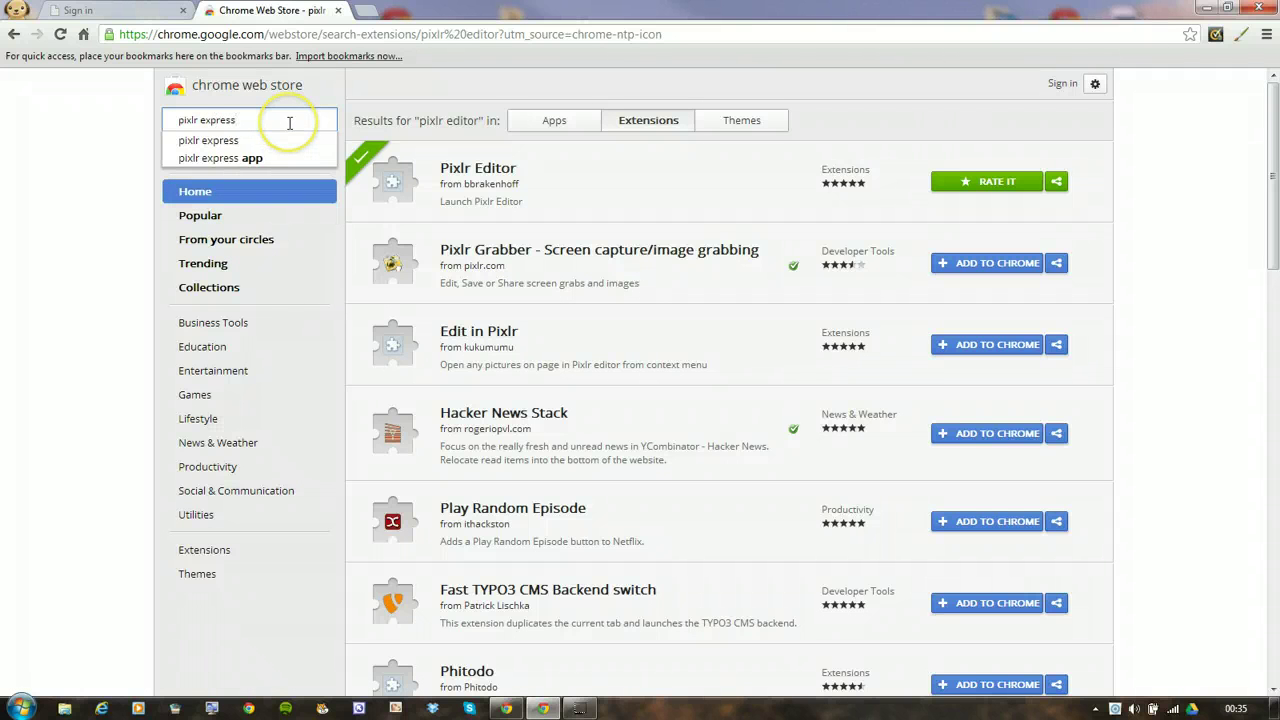
key(Return)
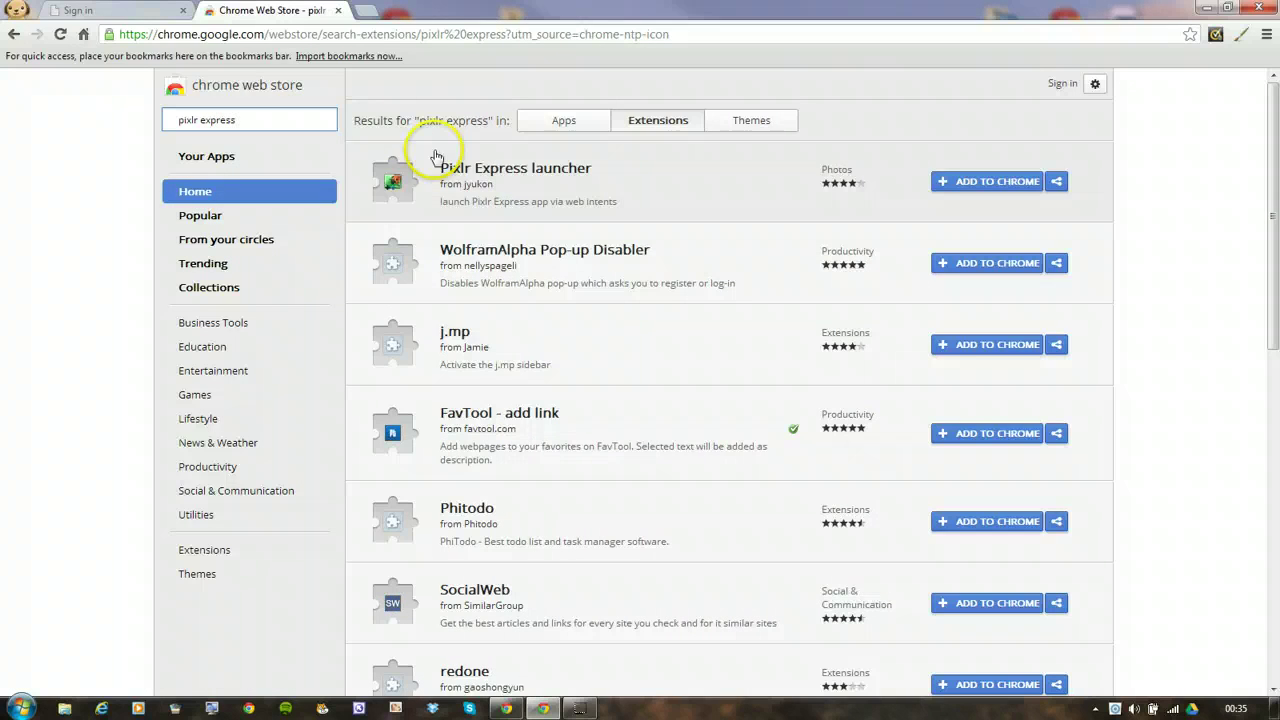
click(963, 181)
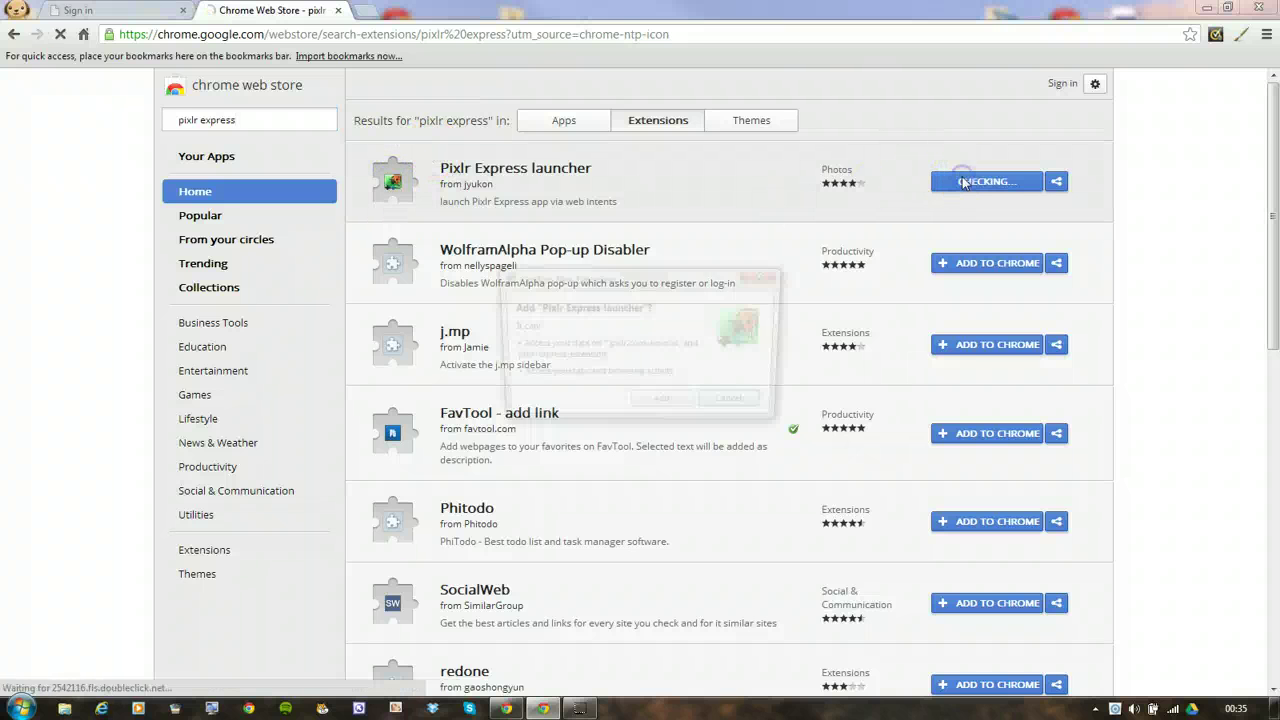
click(660, 400)
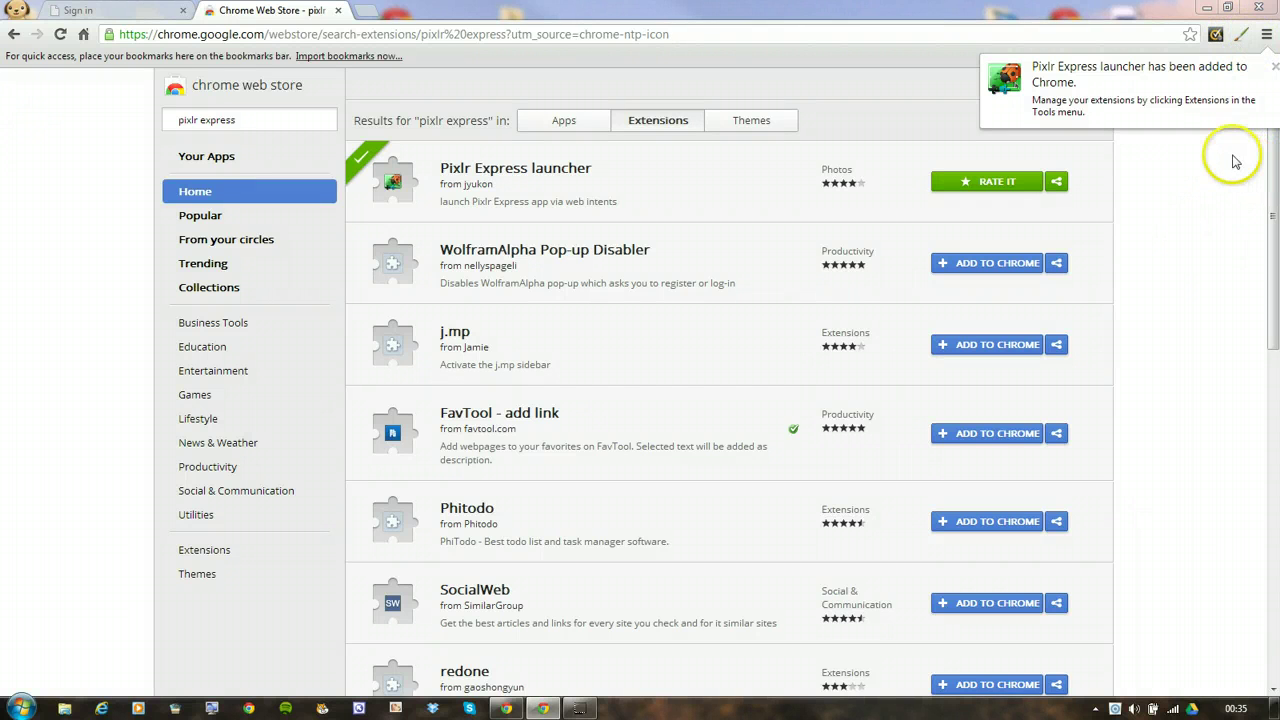
click(1233, 190)
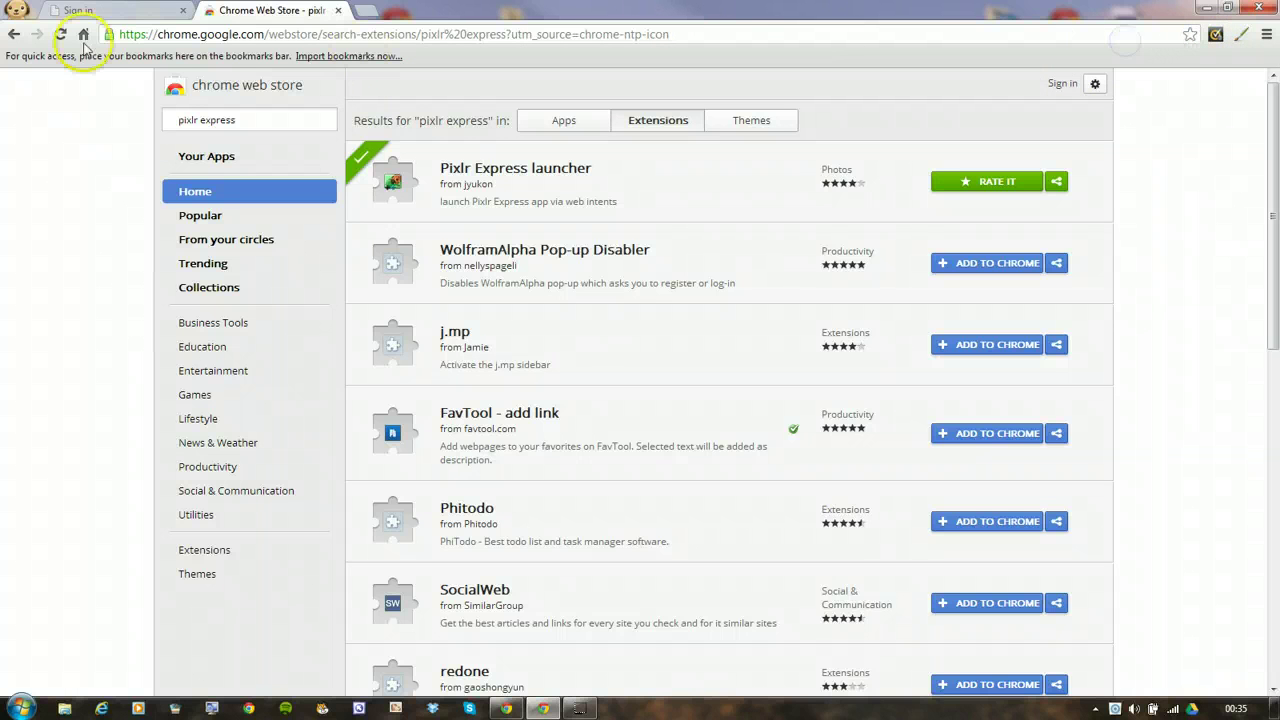
In the sign-in tab, search 'google' and go to Google Drive
click(136, 12)
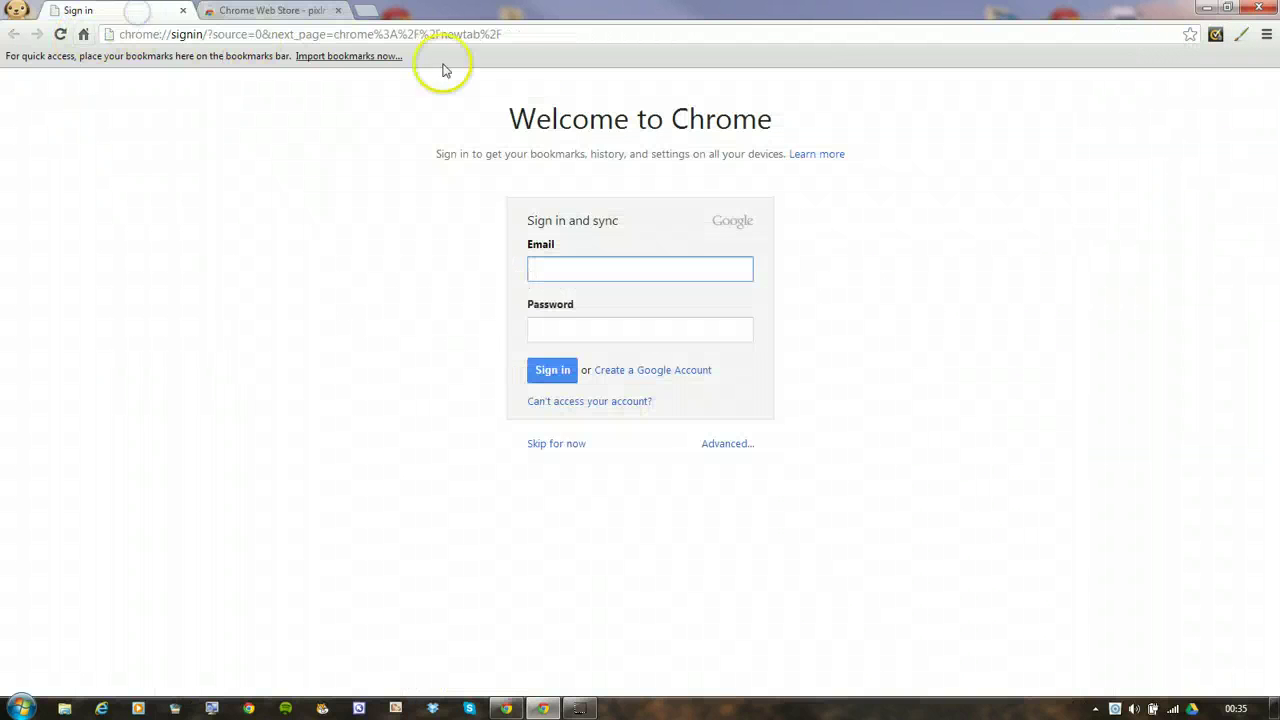
click(148, 34)
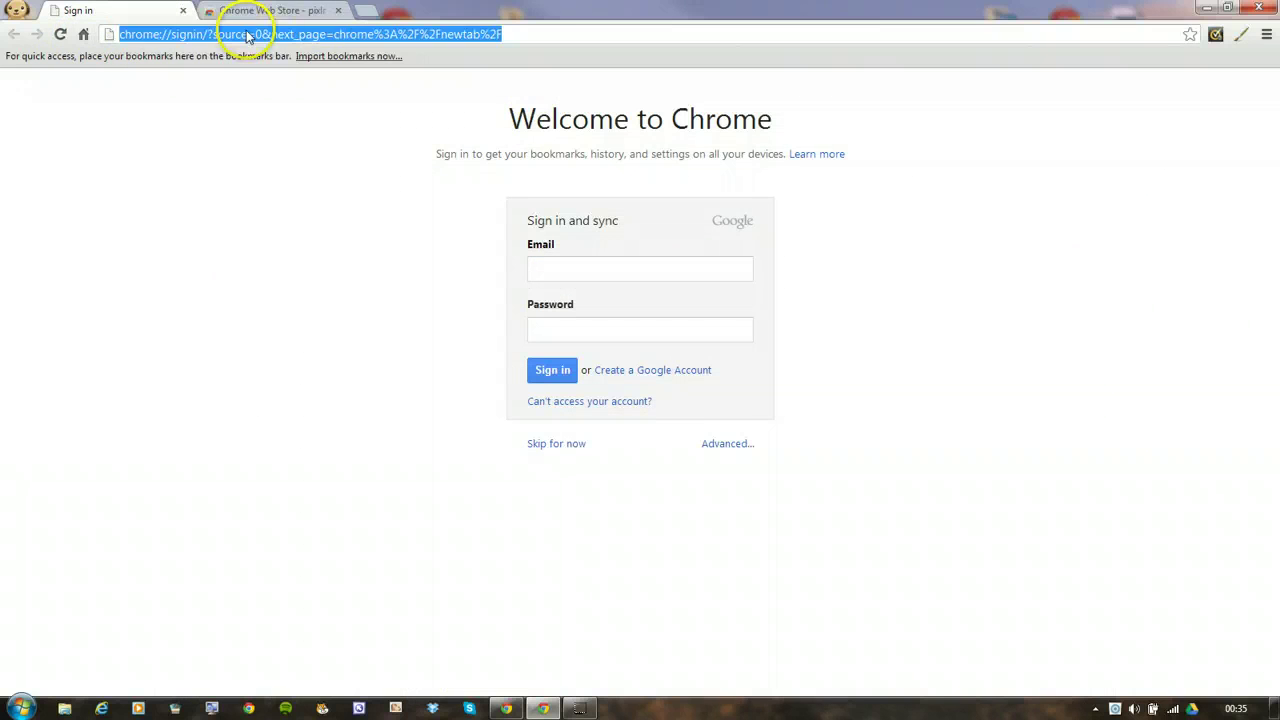
text(goo)
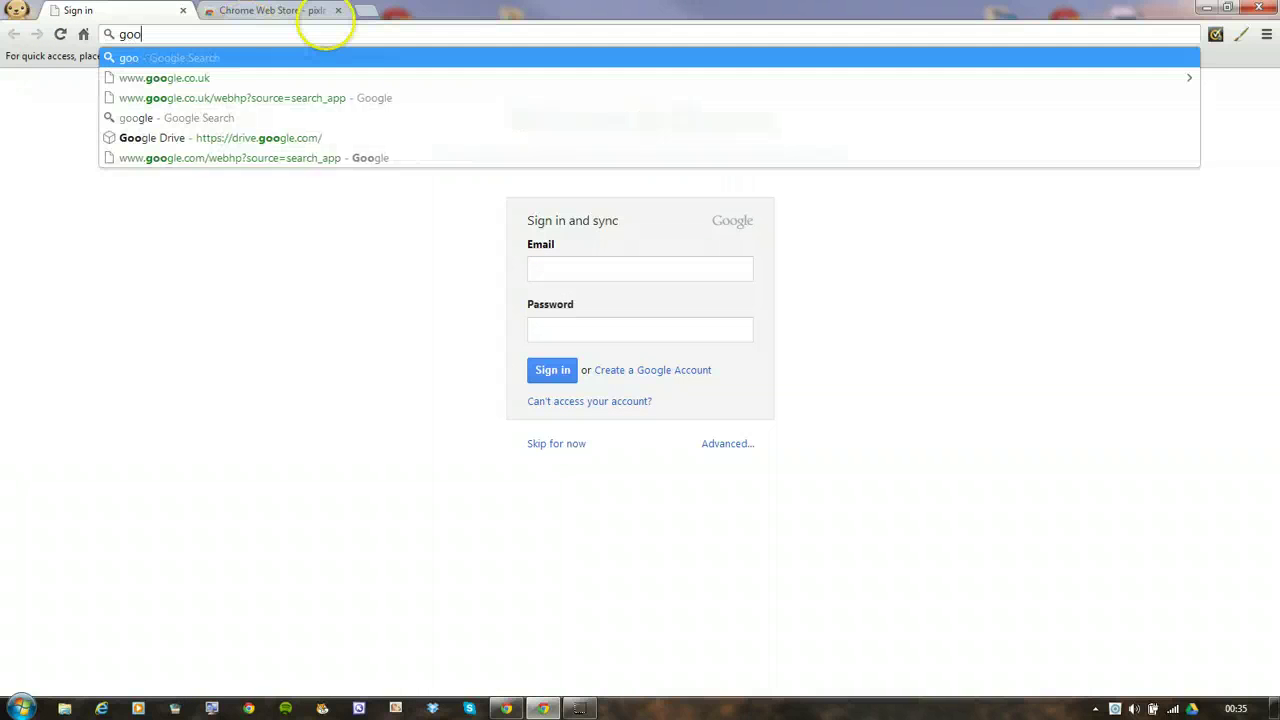
text(gle)
key(Return)
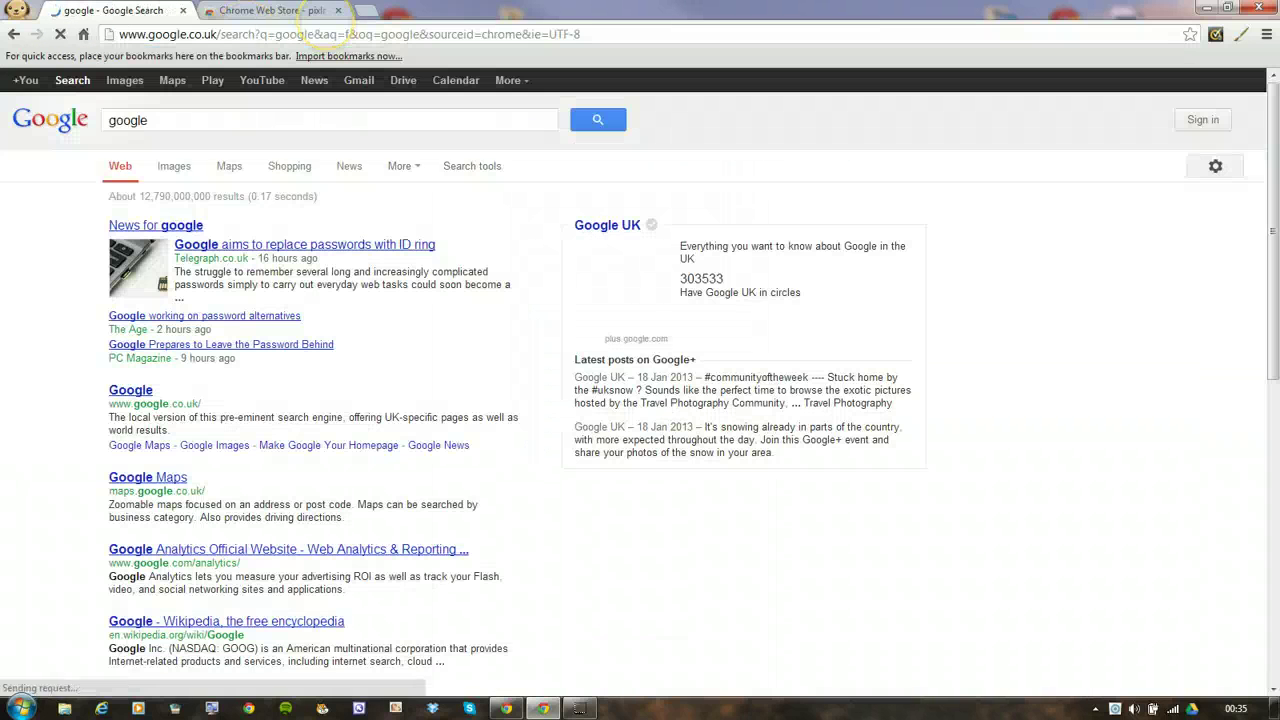
click(405, 80)
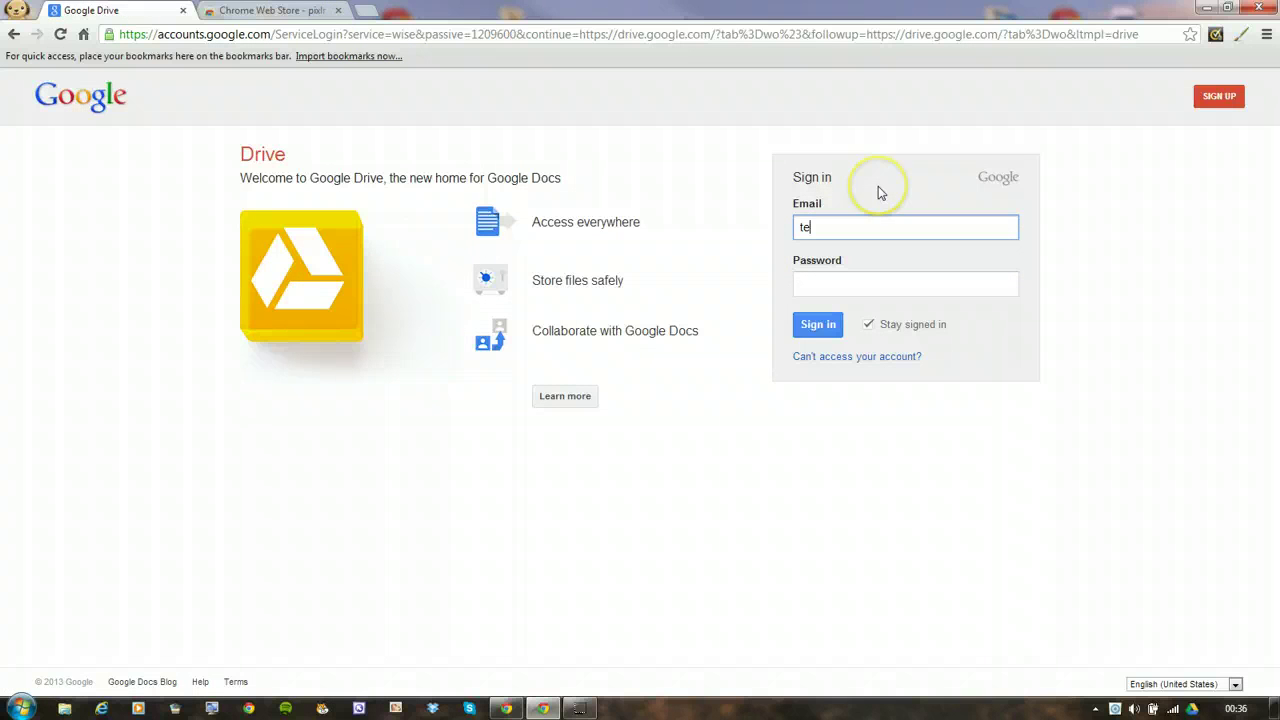
Sign in to Drive with the account e-mail address and password
text(s)
key(BackSpace)
key(BackSpace)
key(BackSpace)
text(a)
key(BackSpace)
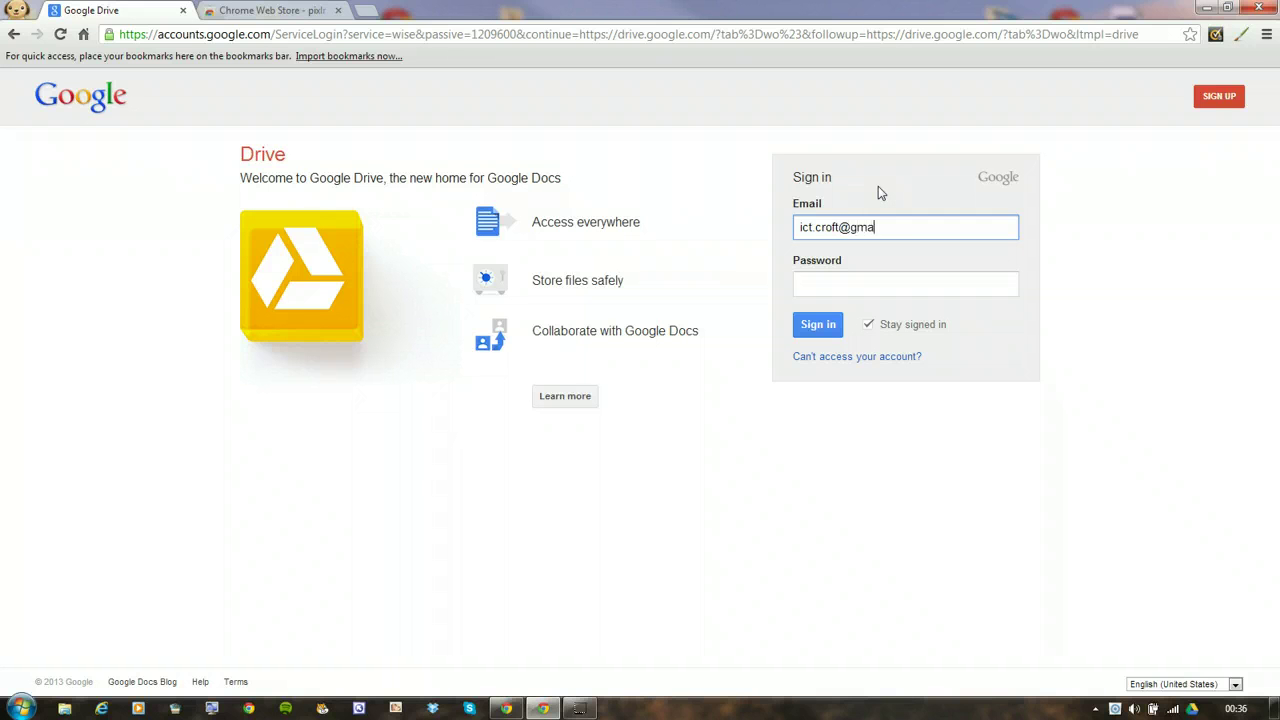
click(835, 274)
click(822, 281)
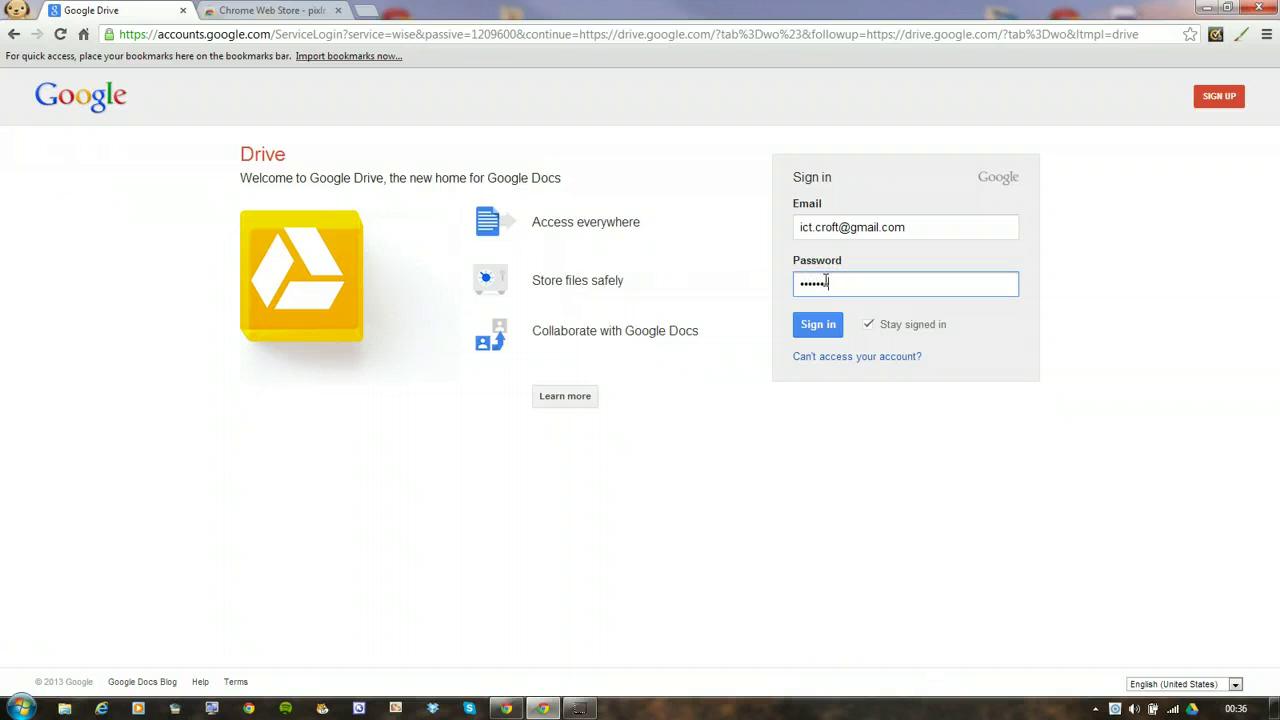
key(Return)
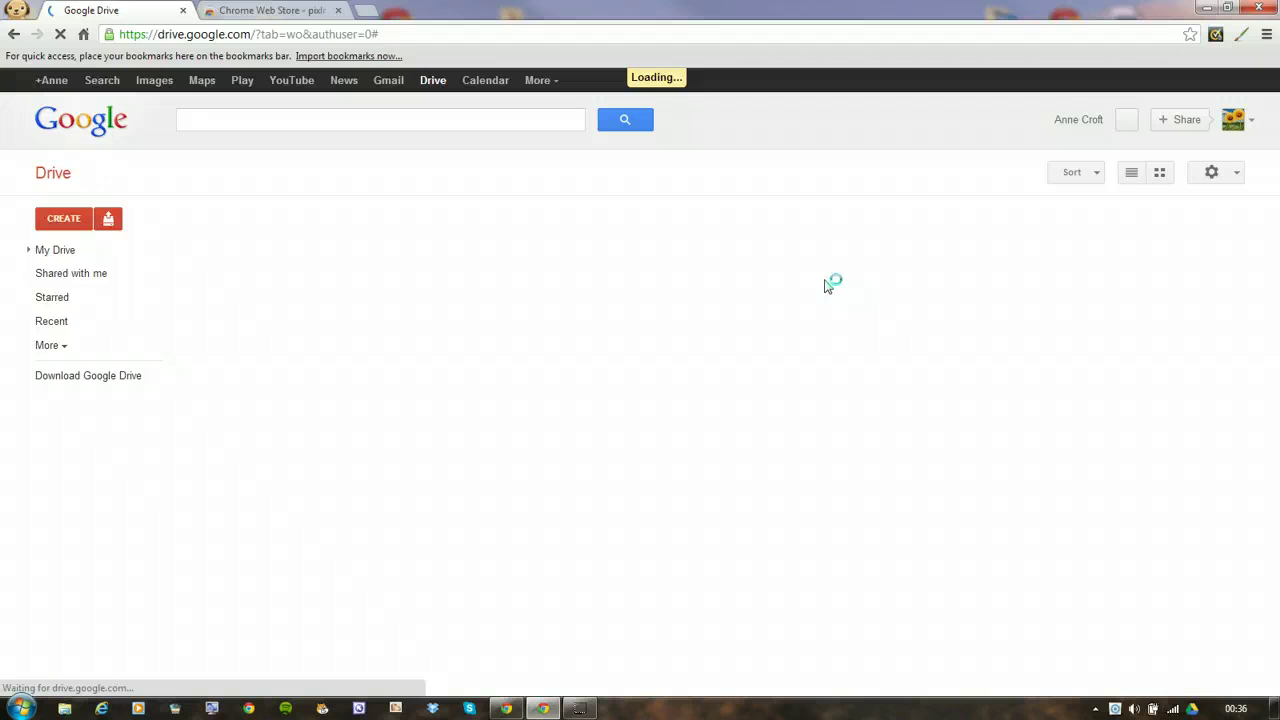
Create a new blank Google Doc and rename it 'image'
click(60, 216)
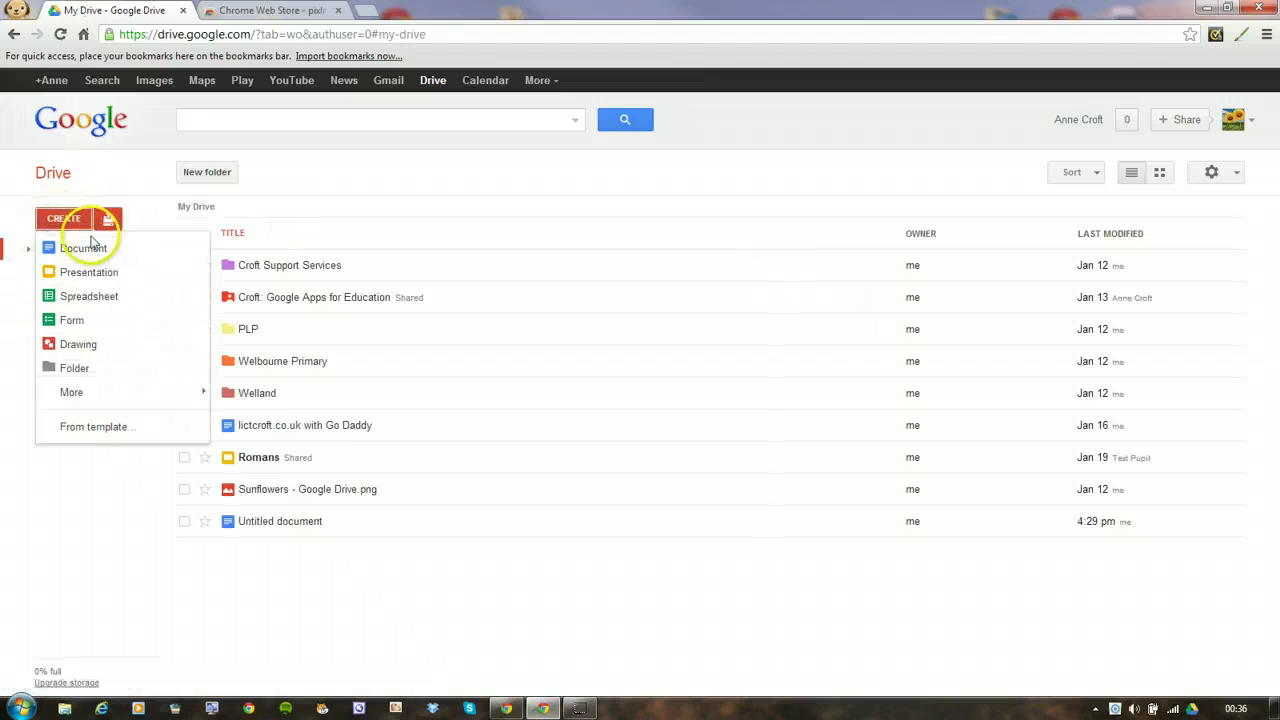
click(77, 245)
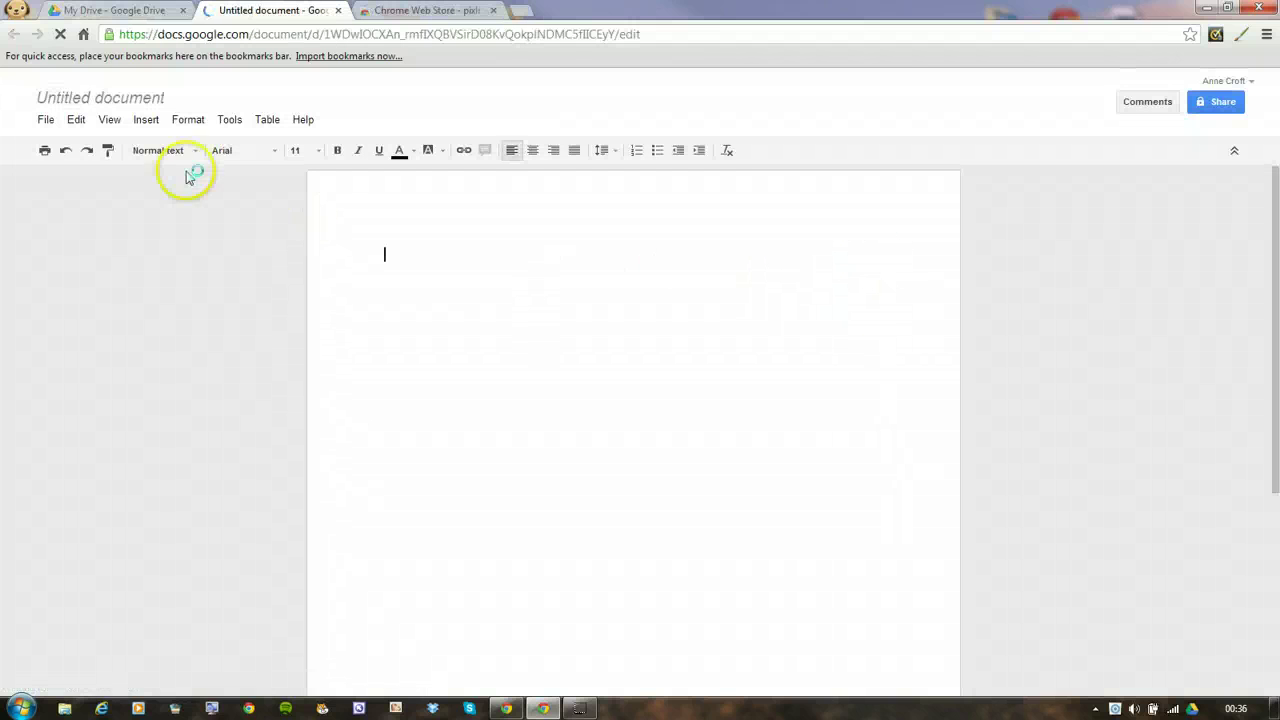
click(95, 103)
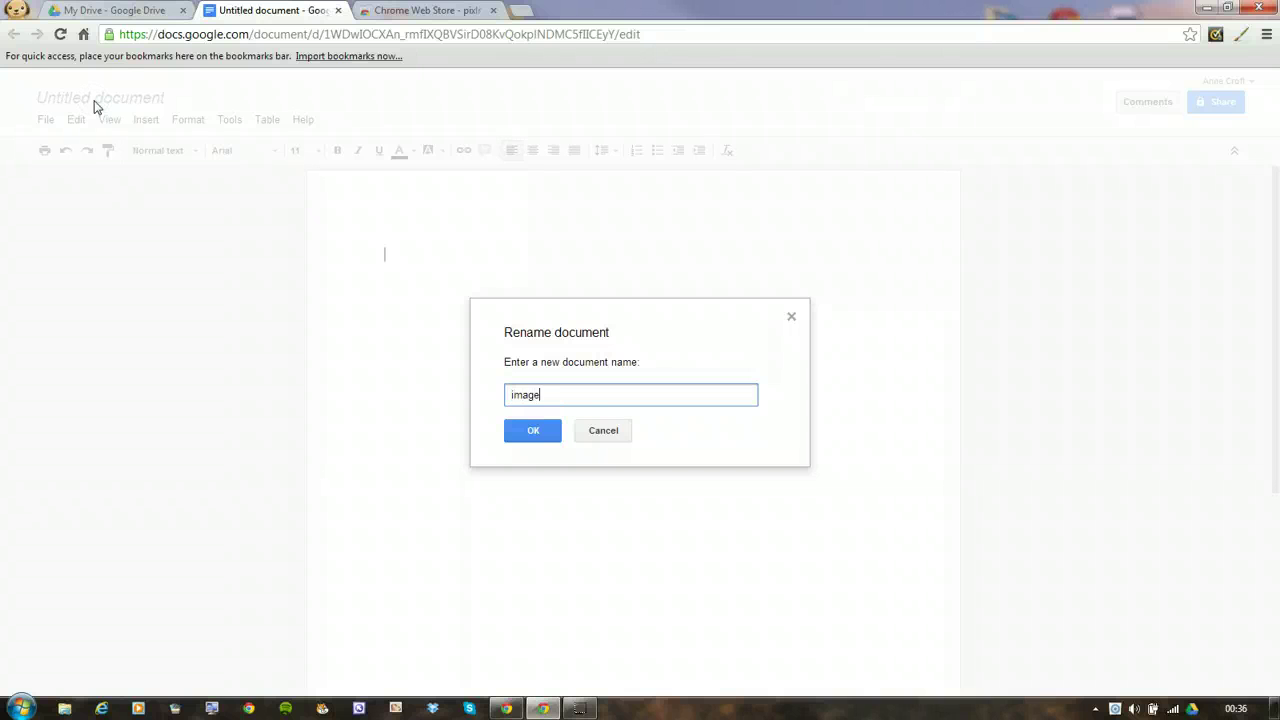
click(533, 430)
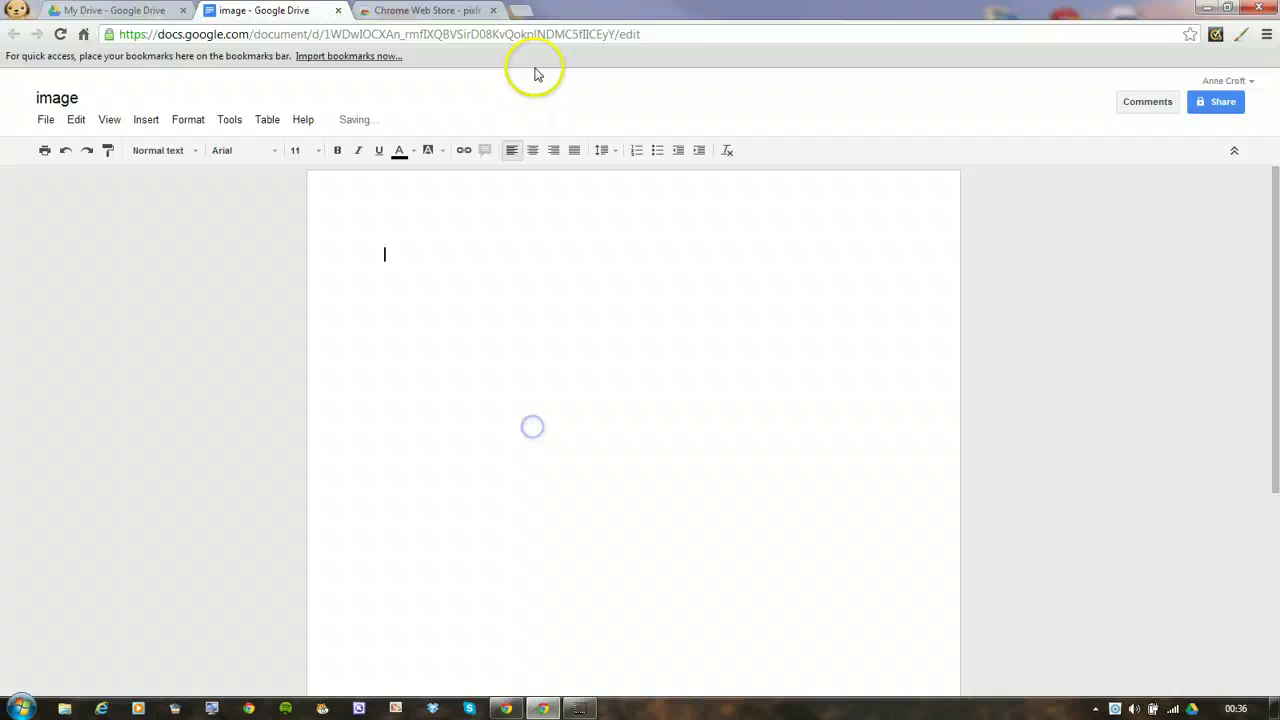
Close the Chrome Web Store tab and open a fresh new tab
click(428, 10)
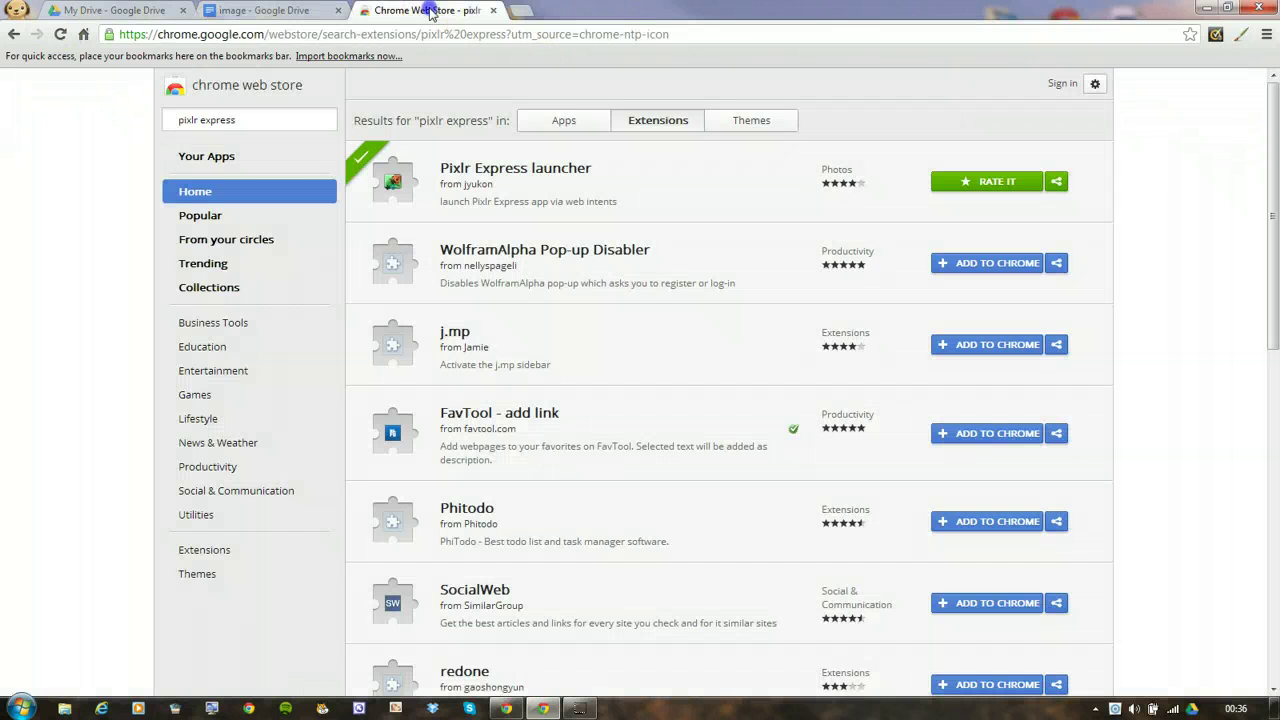
click(493, 10)
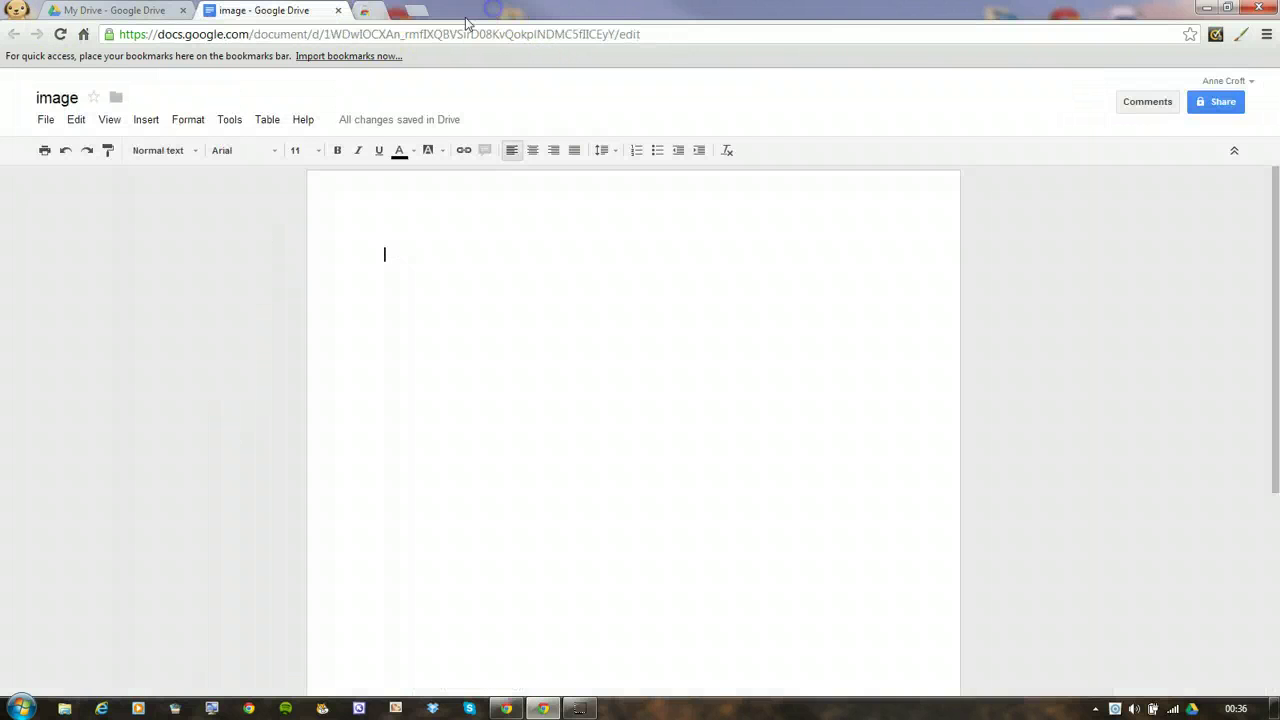
click(368, 10)
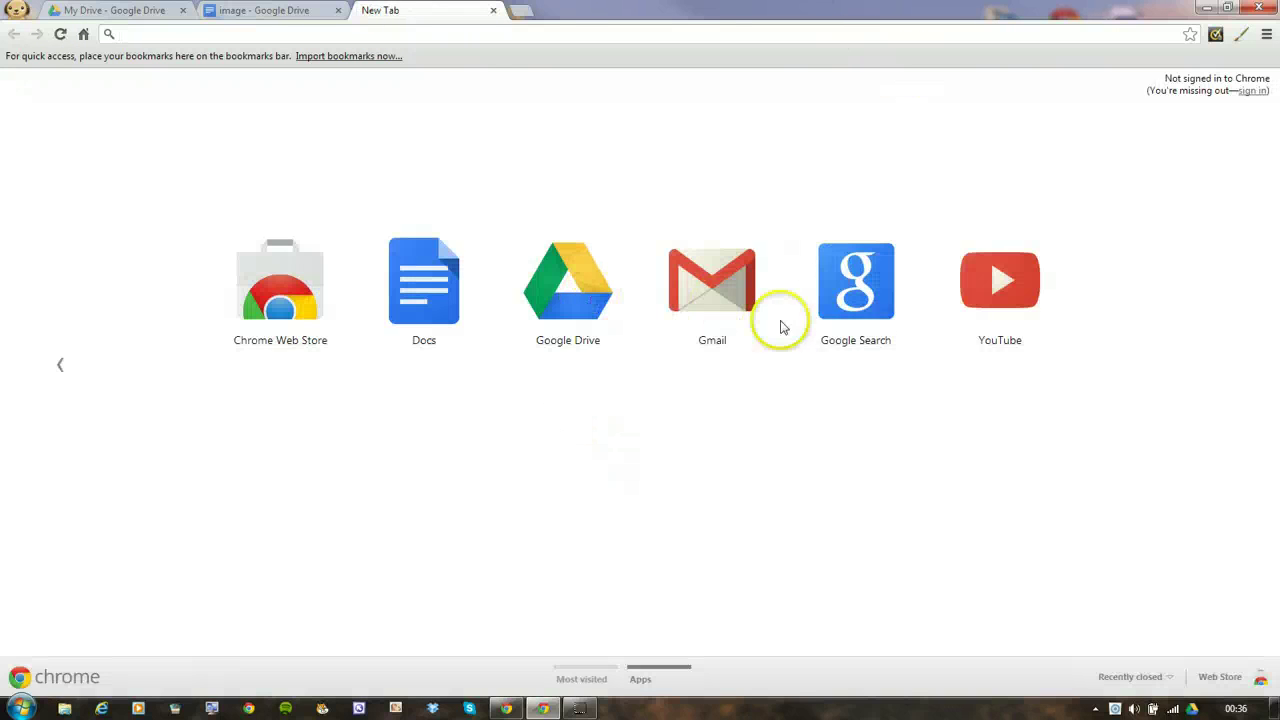
Search Google Images for 'roman soldier' using the suggestion after typing 'roman s'
click(849, 286)
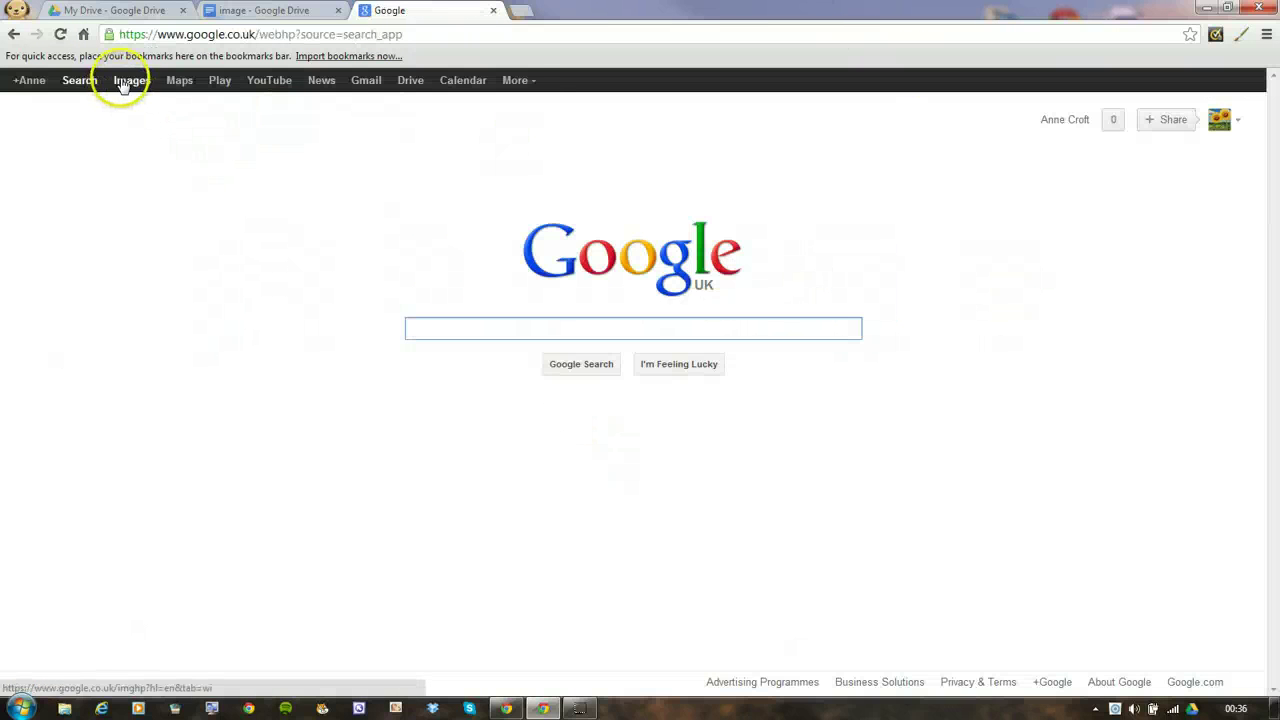
click(128, 80)
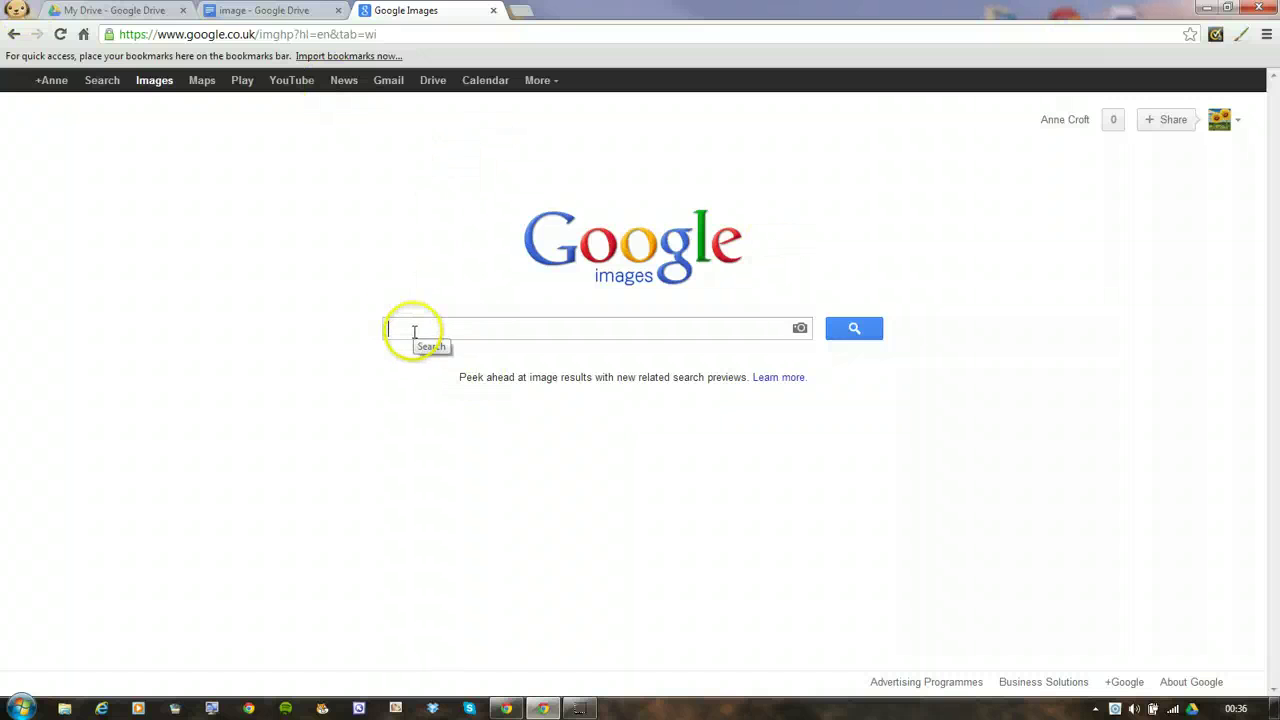
text(ro)
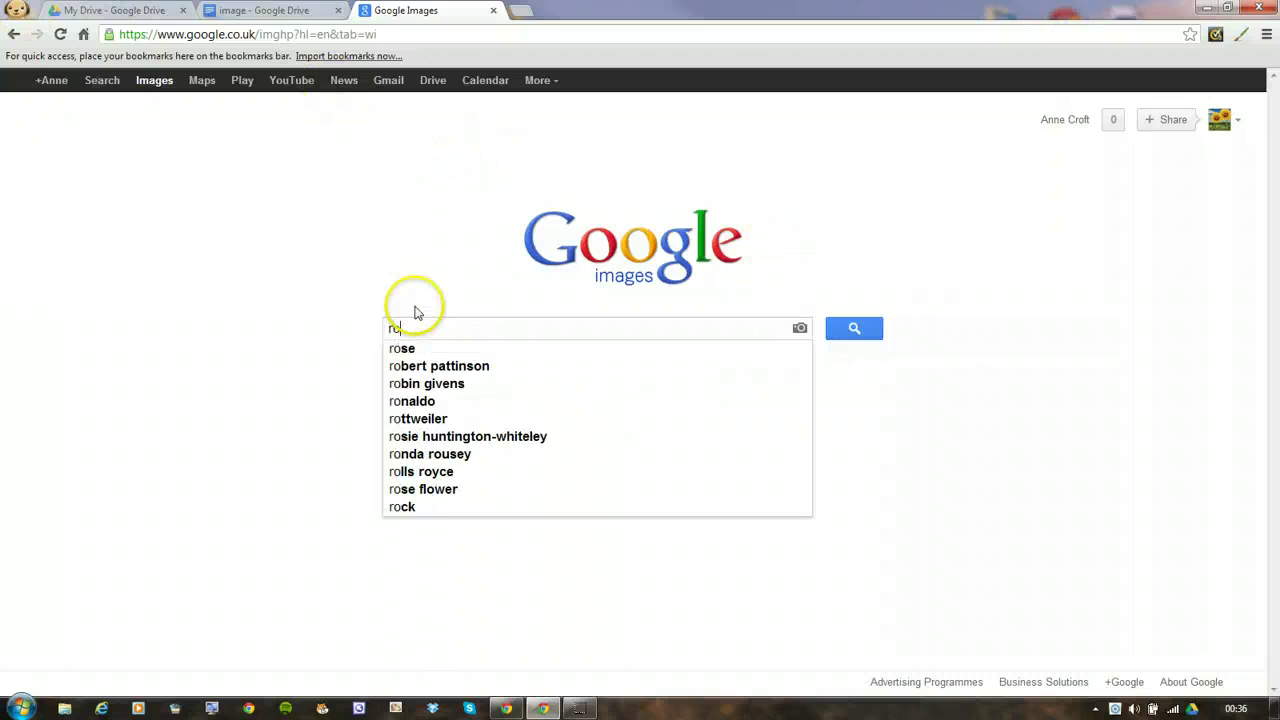
text(man)
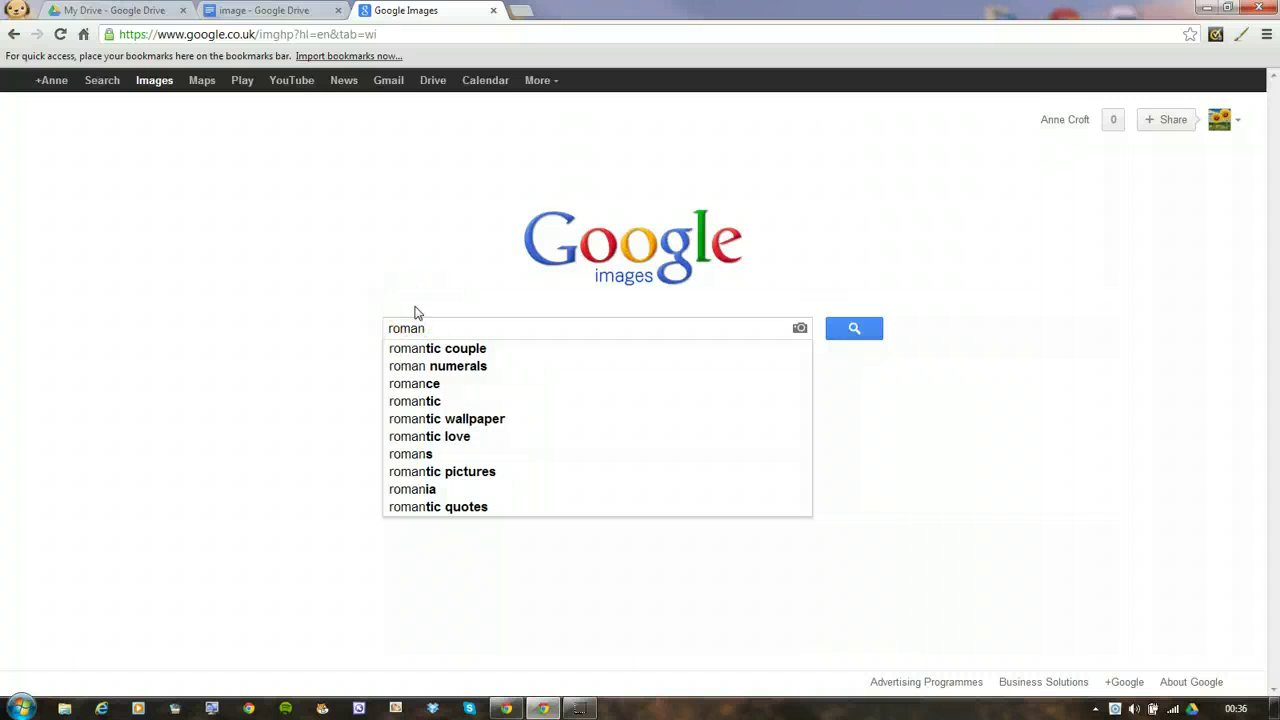
text( s)
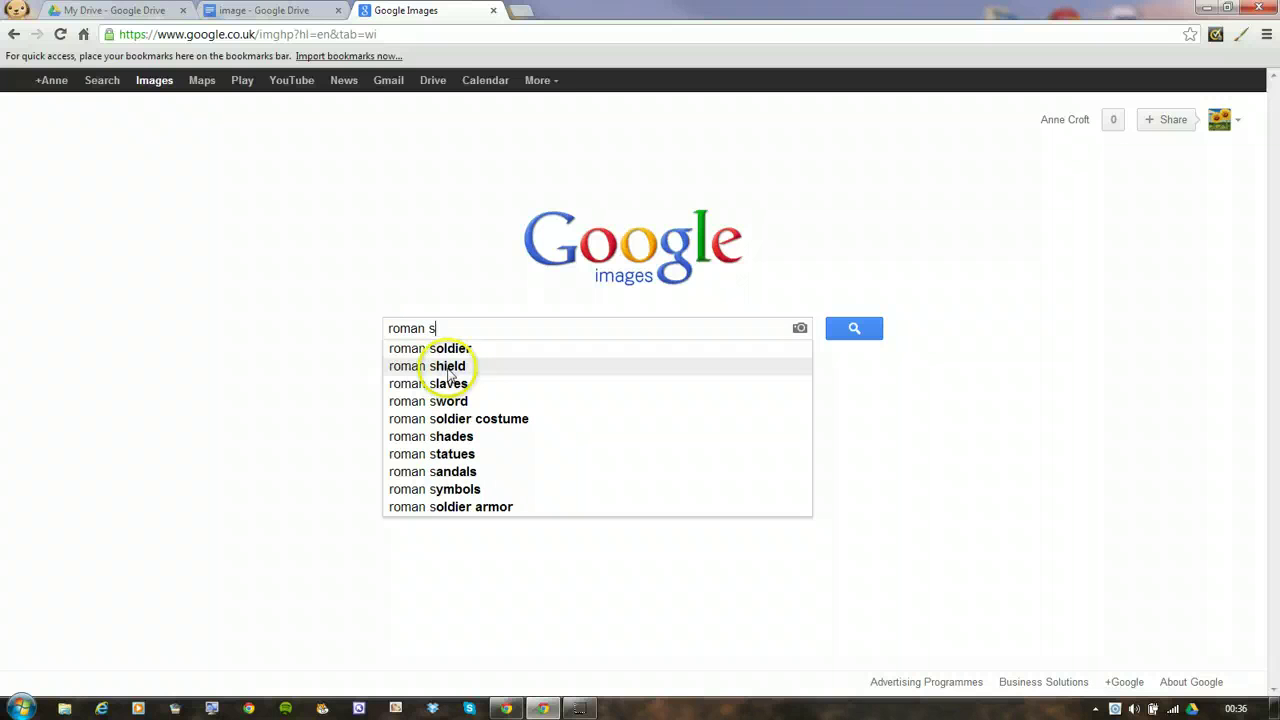
click(450, 348)
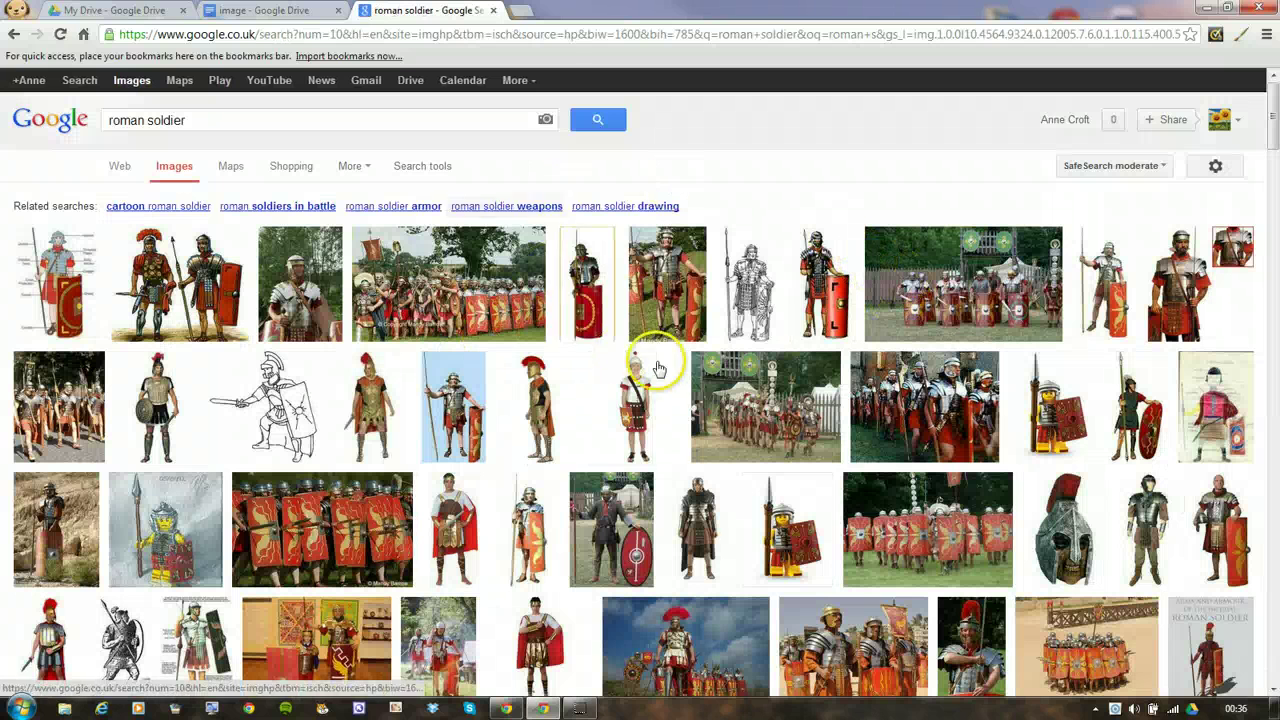
Copy the romansoldier02.jpg image URL and launch Pixlr Editor in a new tab
mouse_move(593, 285)
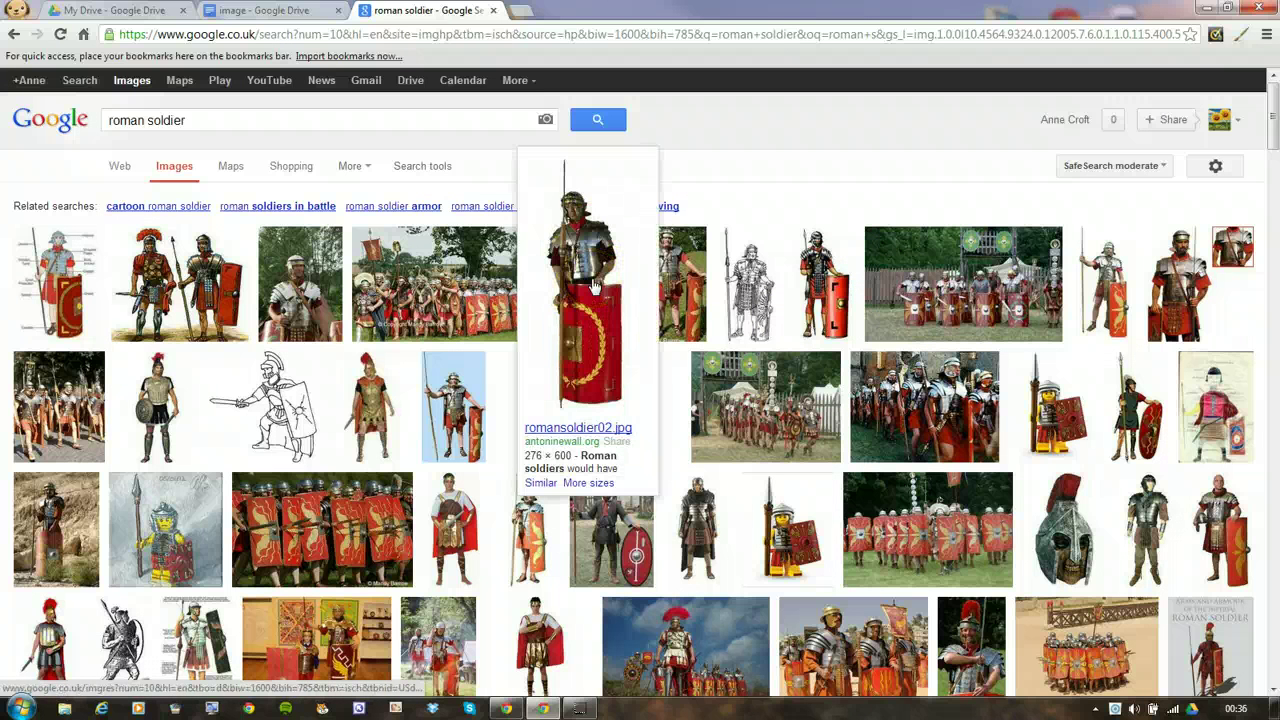
click(593, 285)
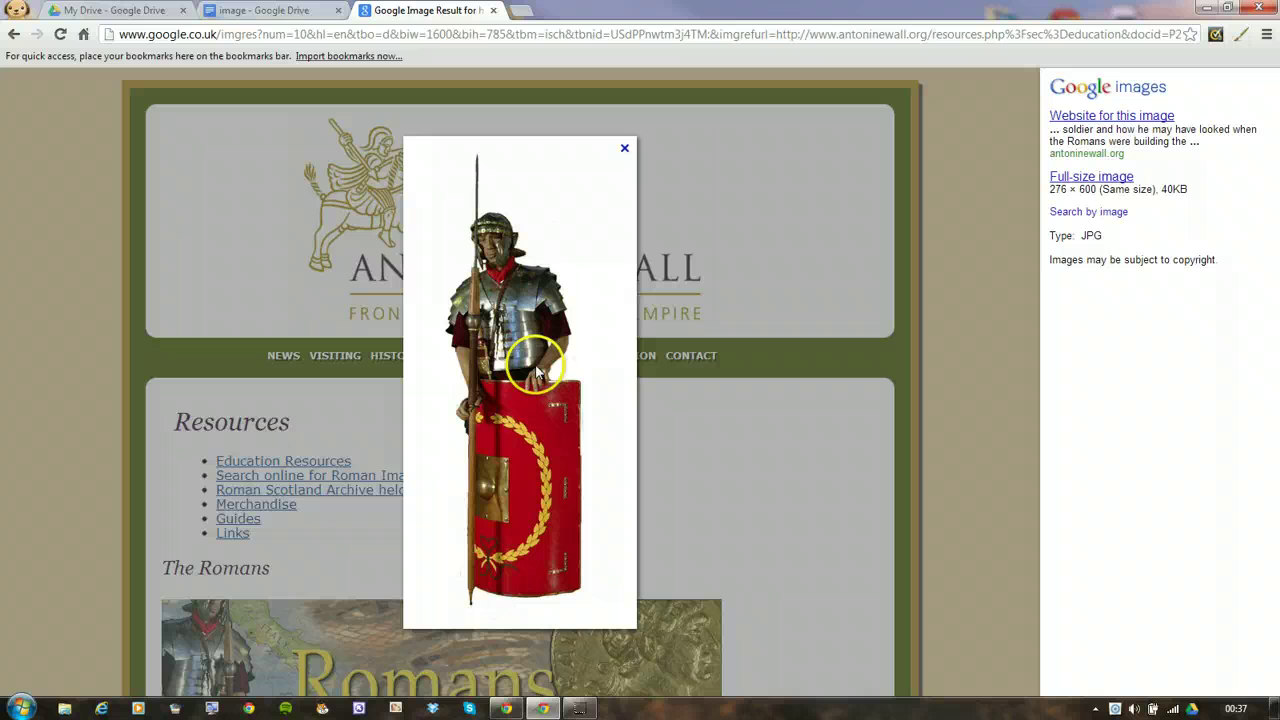
right_click(497, 302)
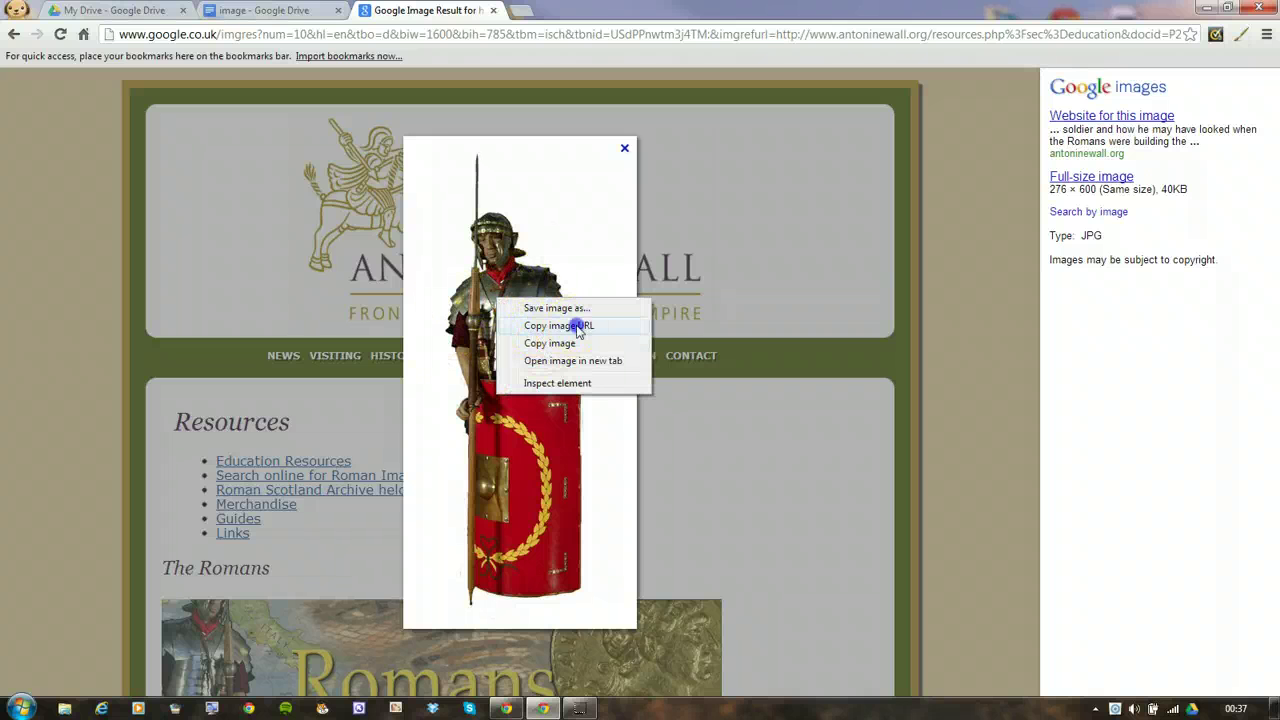
click(578, 328)
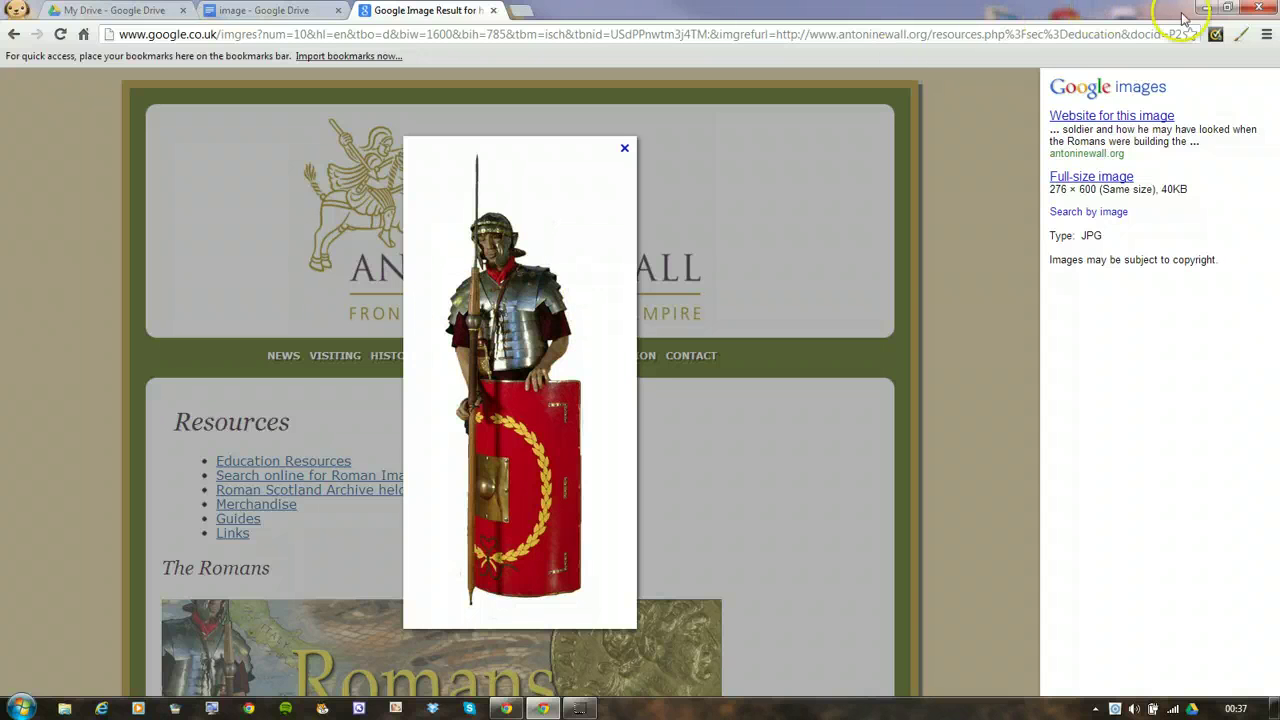
click(1238, 36)
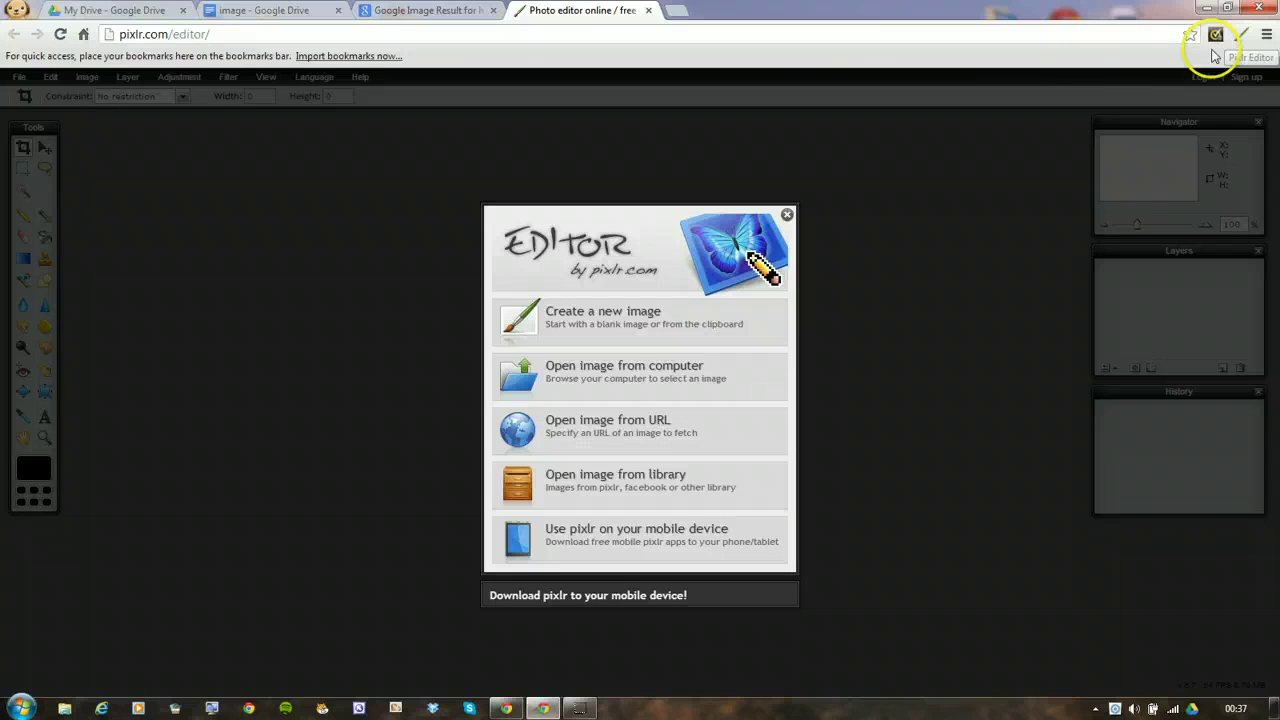
Open the soldier image in Pixlr from the pasted URL as a 276x600 px image
click(657, 432)
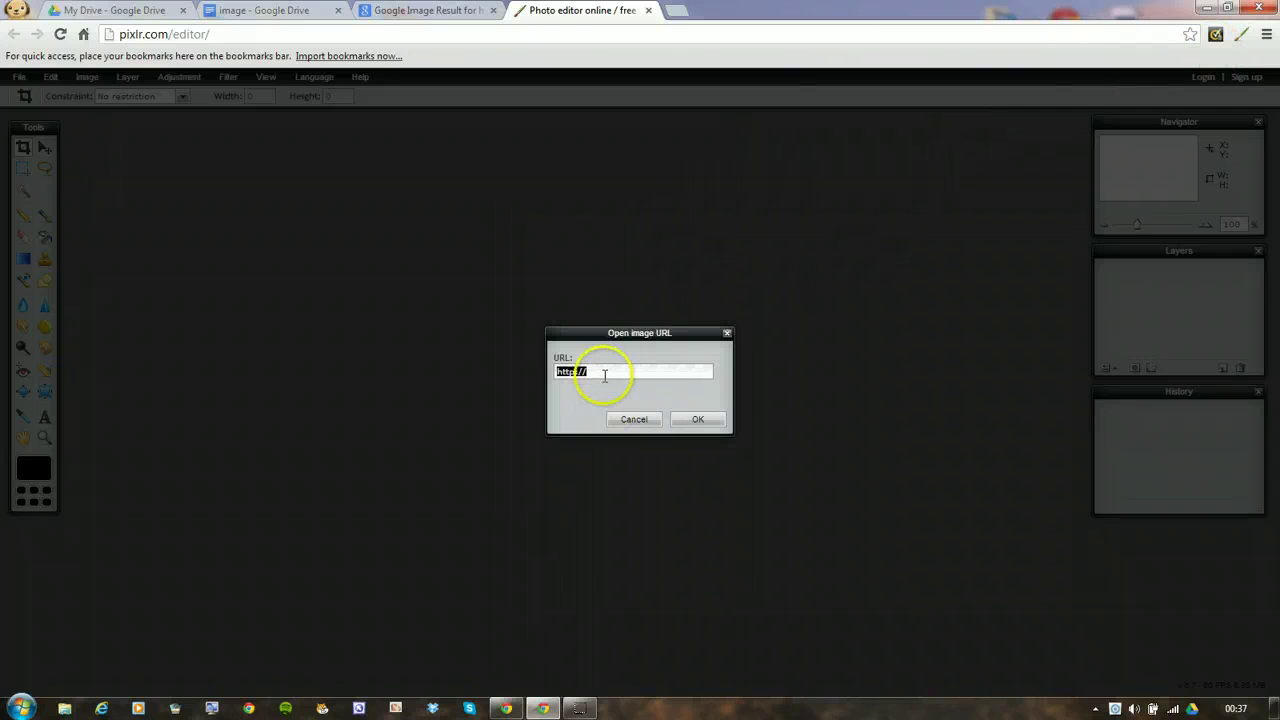
right_click(604, 376)
click(645, 417)
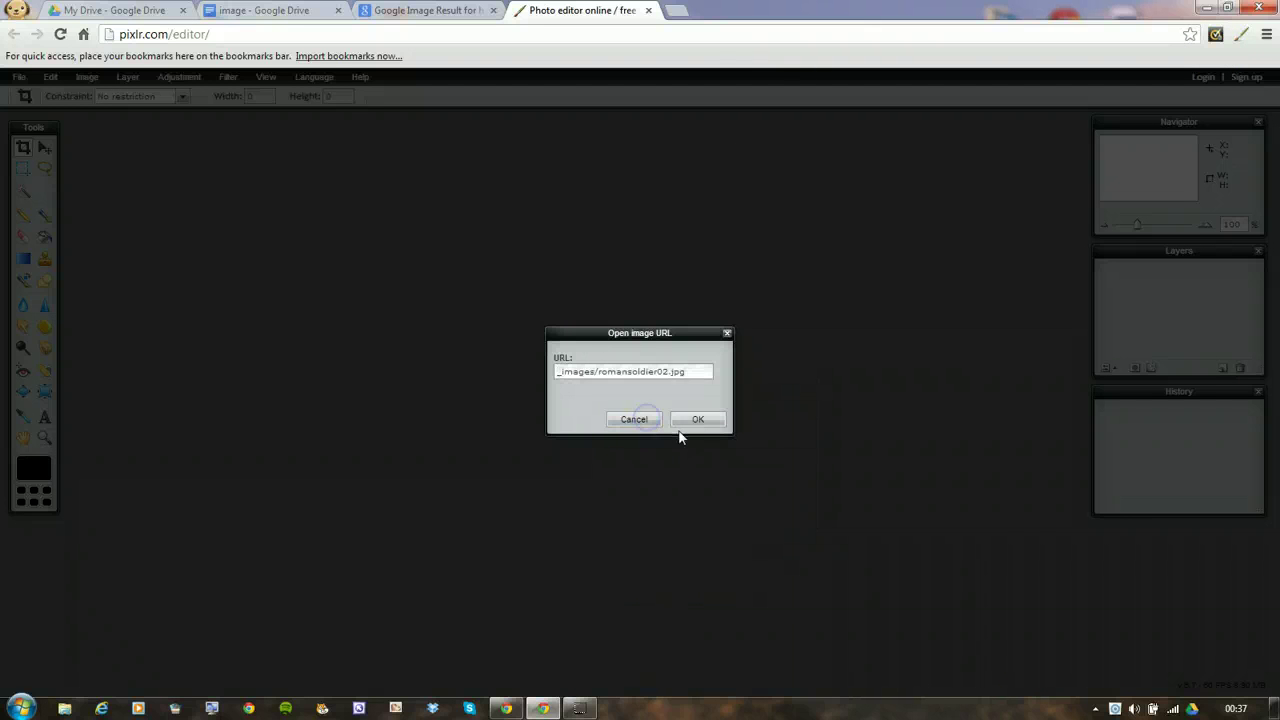
click(697, 420)
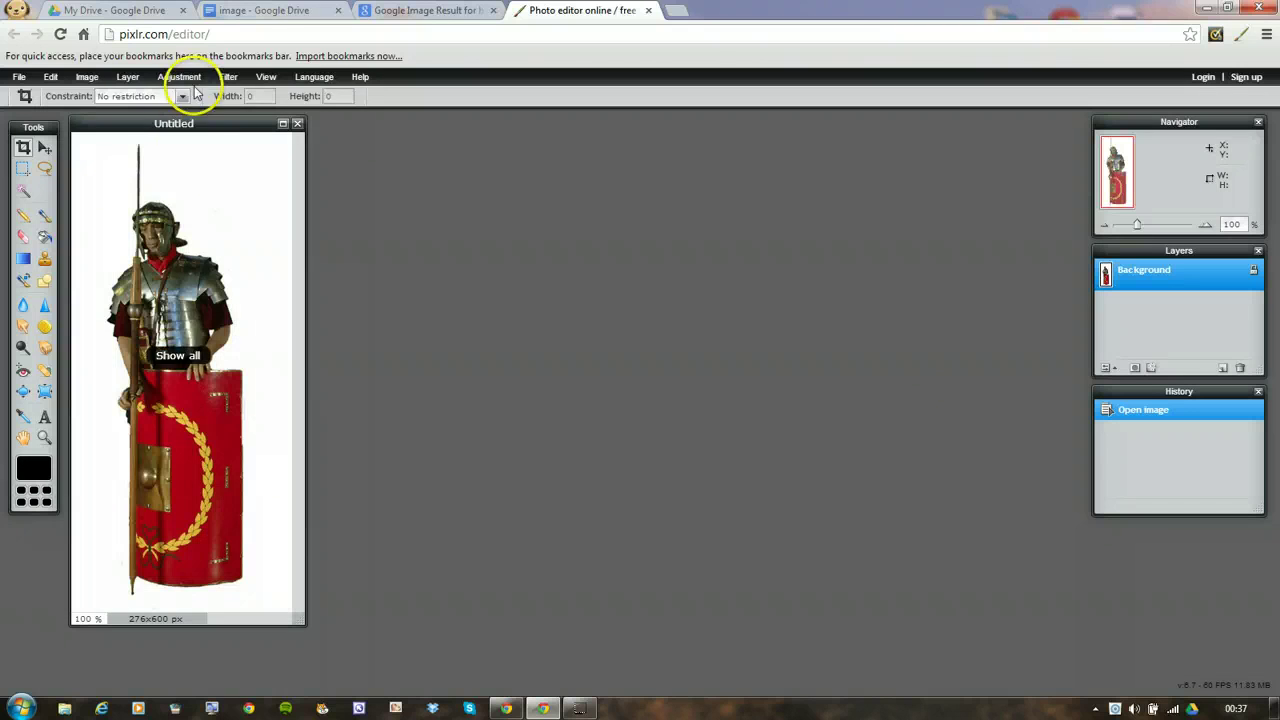
Crop the soldier photo tightly to 192x570 px, removing the white margins
drag(234, 132, 462, 145)
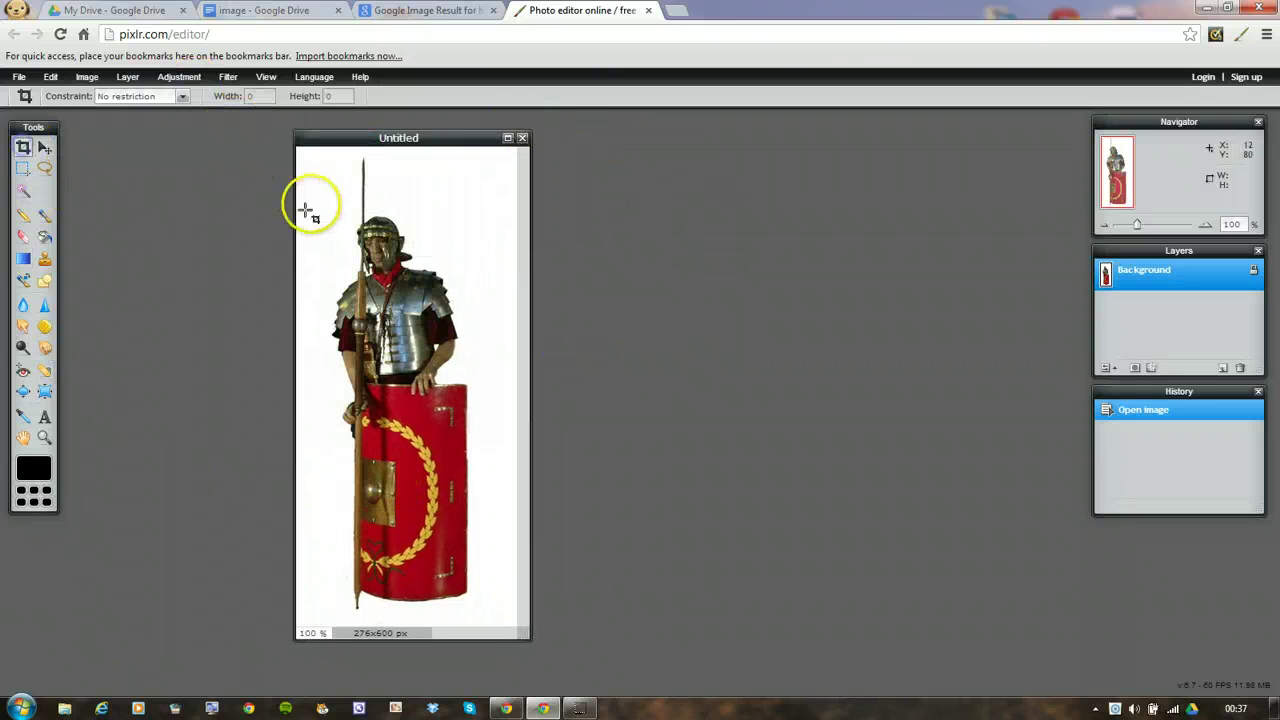
drag(328, 158, 480, 613)
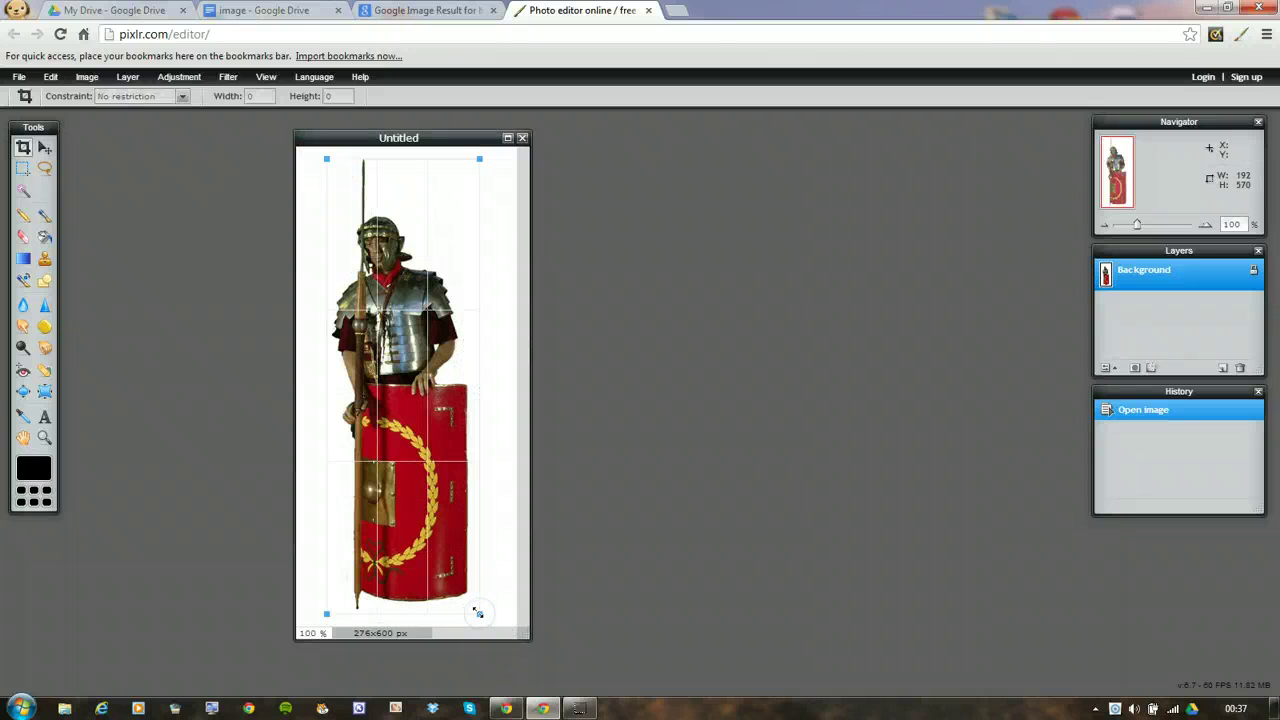
double_click(398, 472)
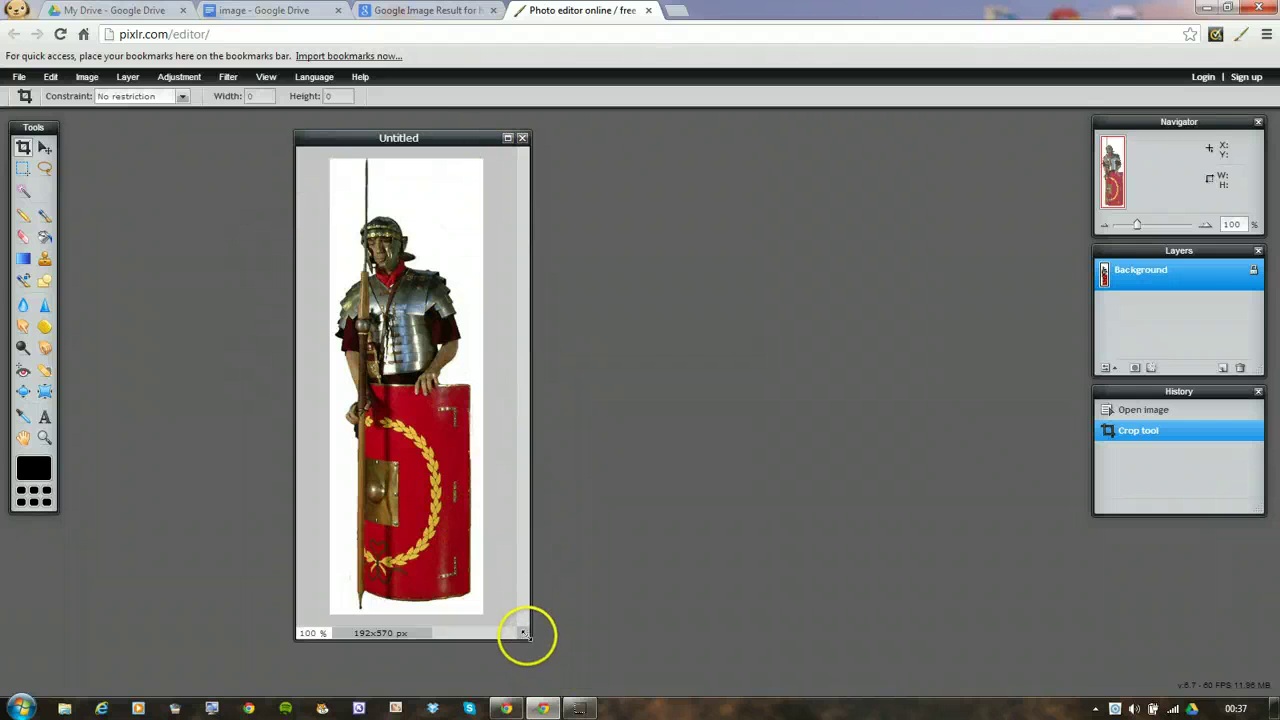
drag(523, 633, 597, 677)
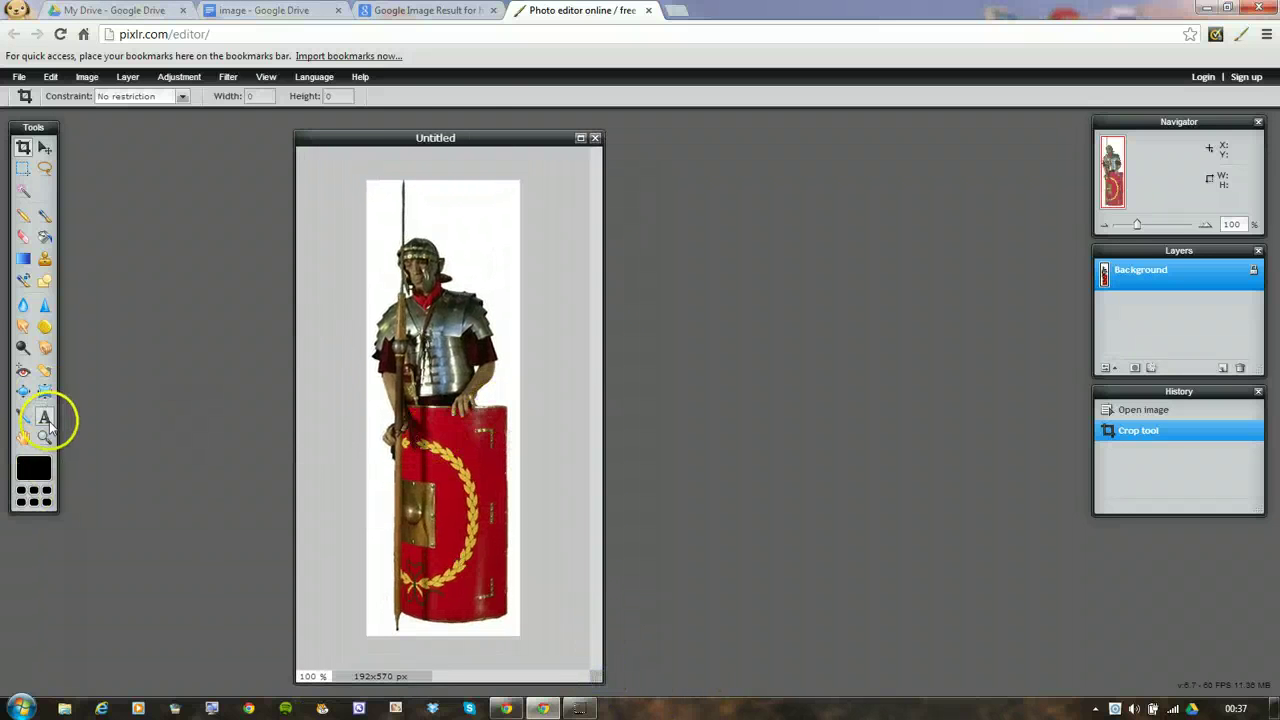
Add a 'Soldier' text label in Verdana size 30 at the top of the photo
click(44, 416)
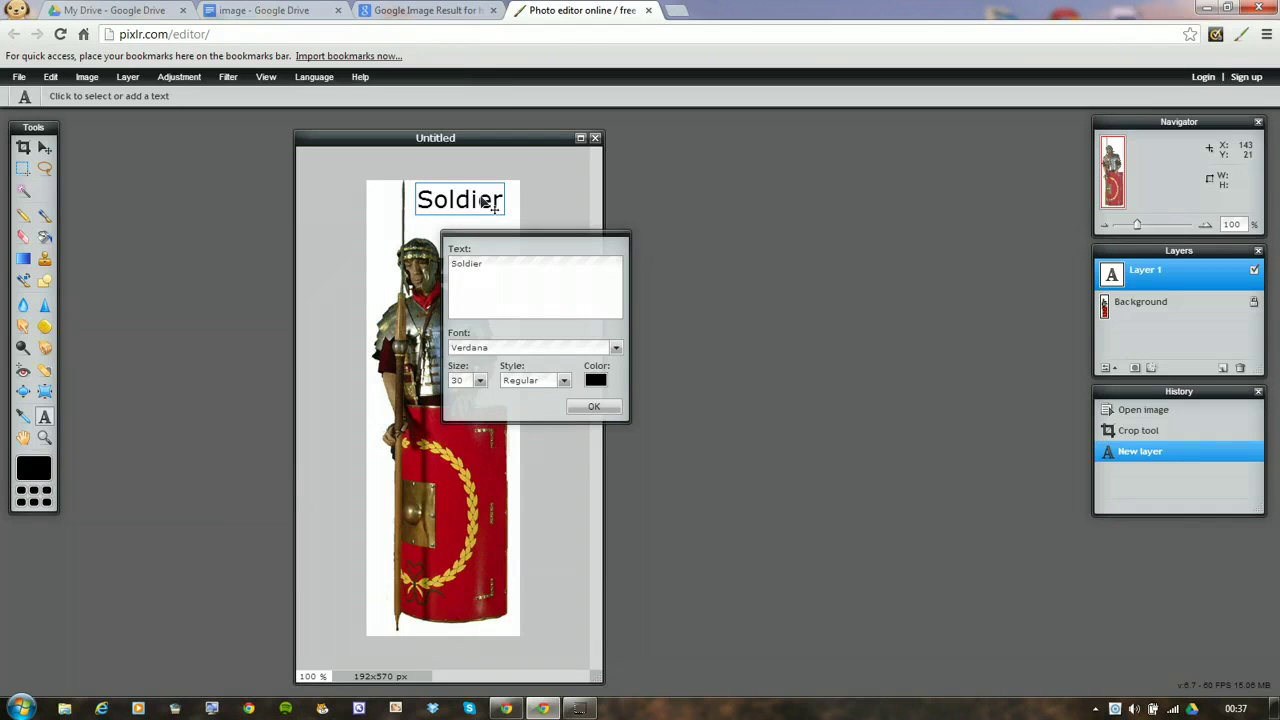
click(615, 348)
click(692, 430)
click(465, 200)
click(600, 408)
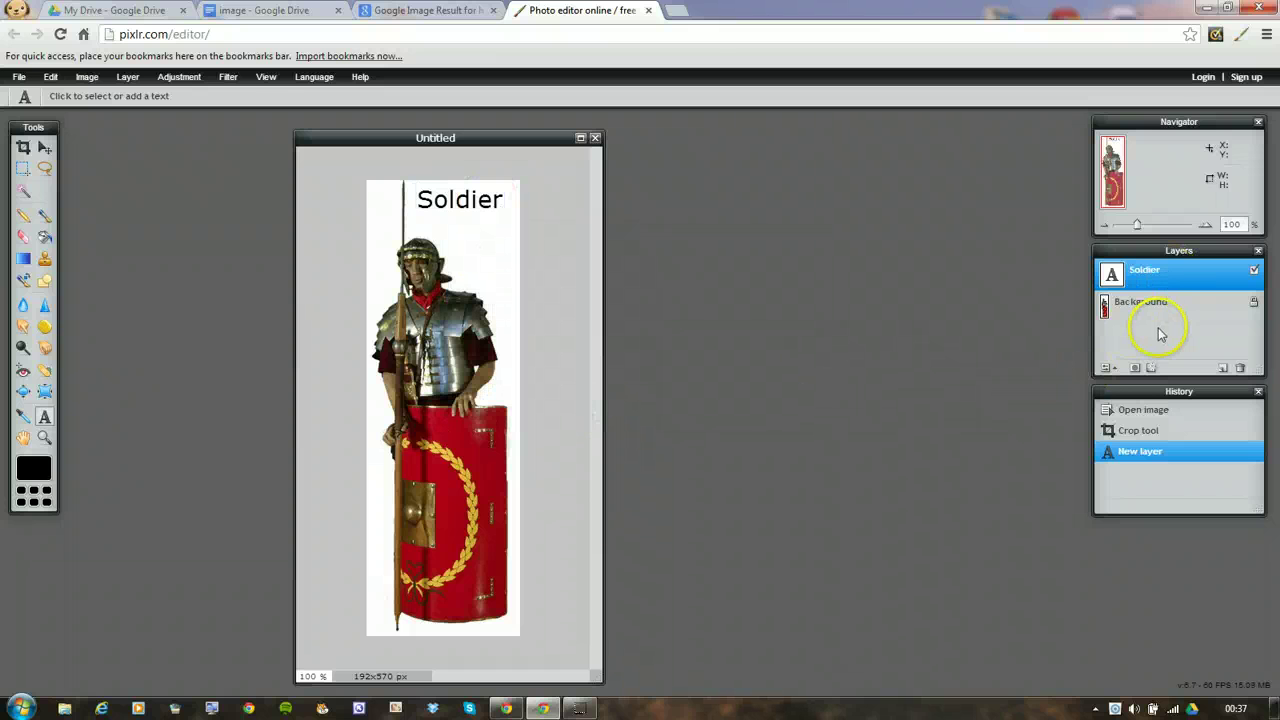
Nudge the Soldier text layer slightly lower with the Move tool
click(1174, 274)
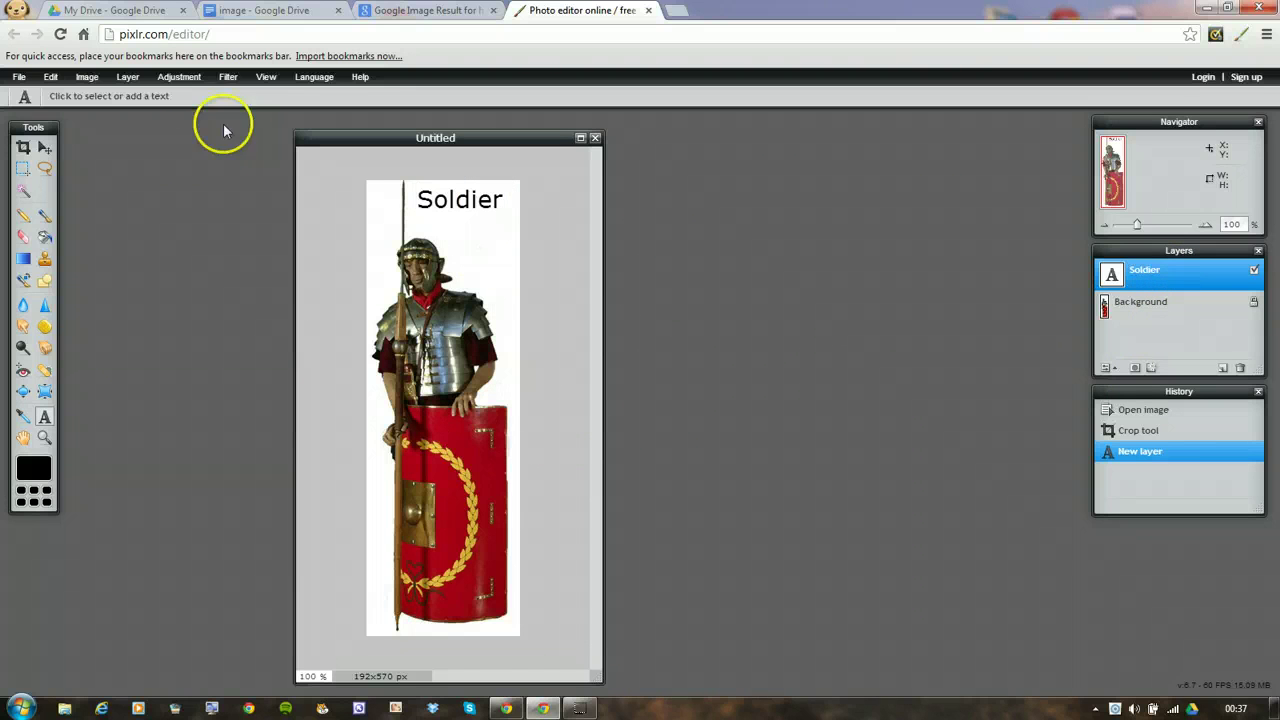
click(45, 148)
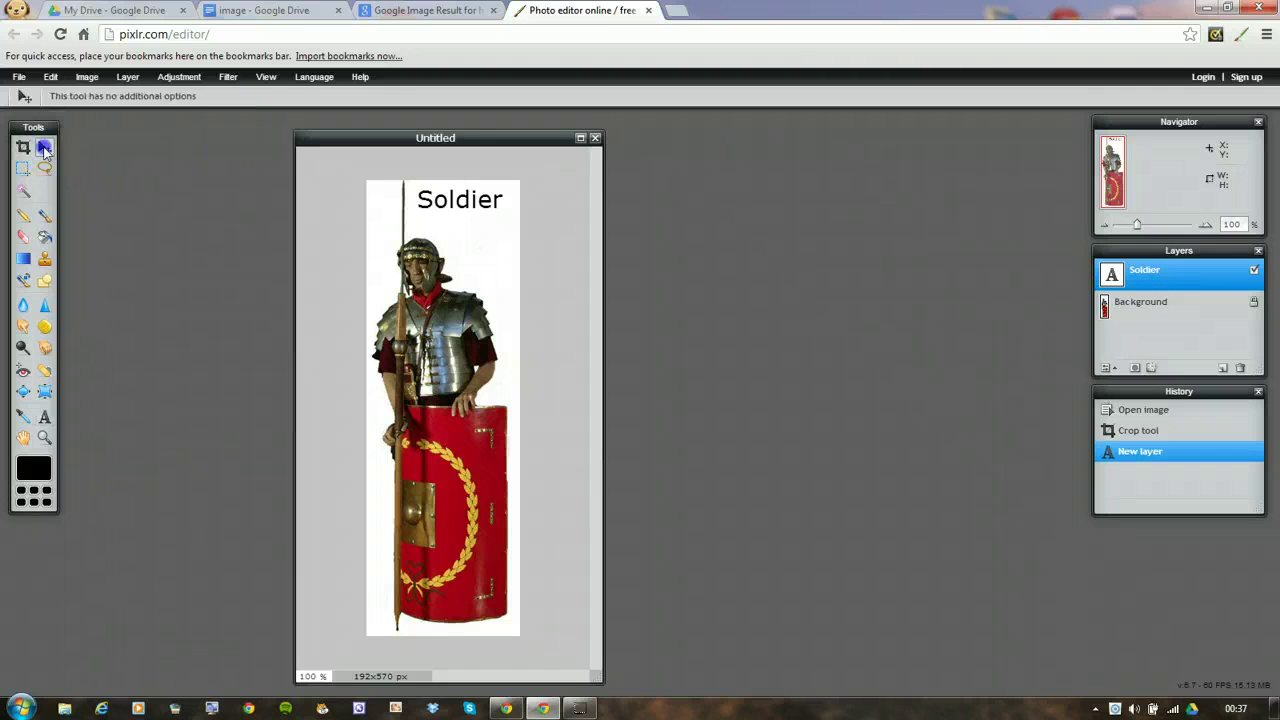
drag(481, 203, 467, 215)
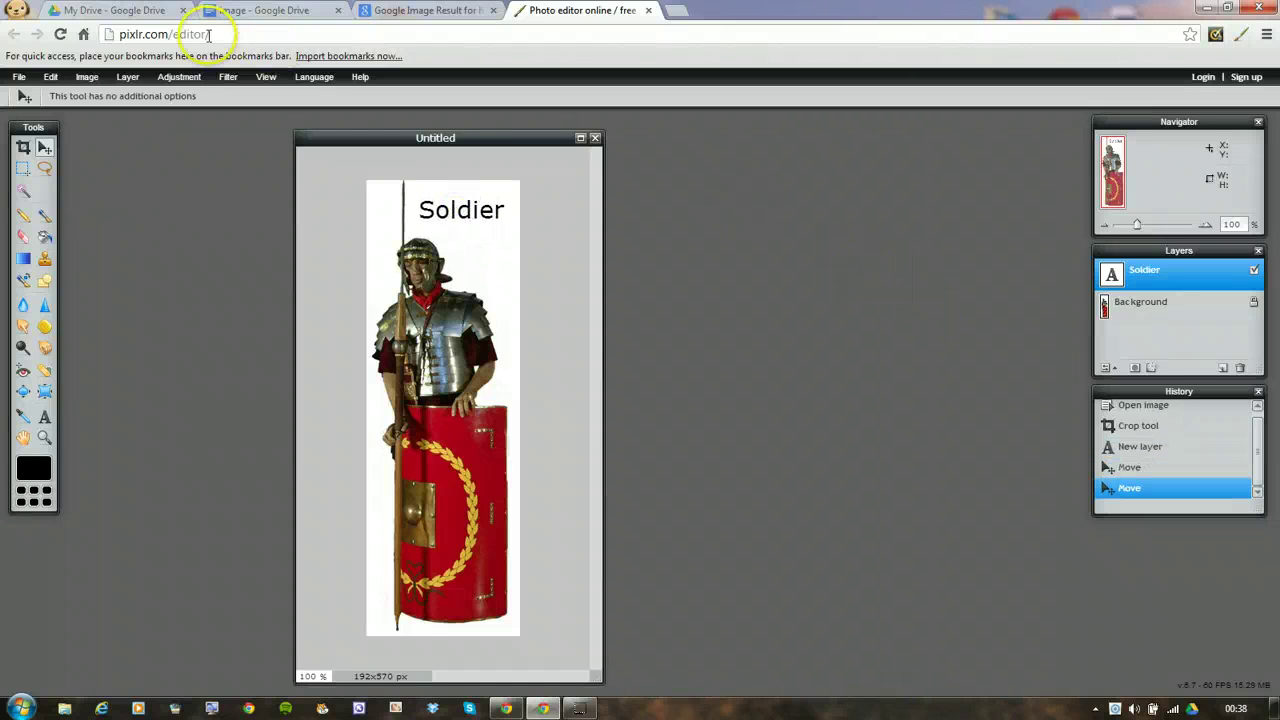
Start saving the Soldier image, keeping JPEG as the format
click(20, 77)
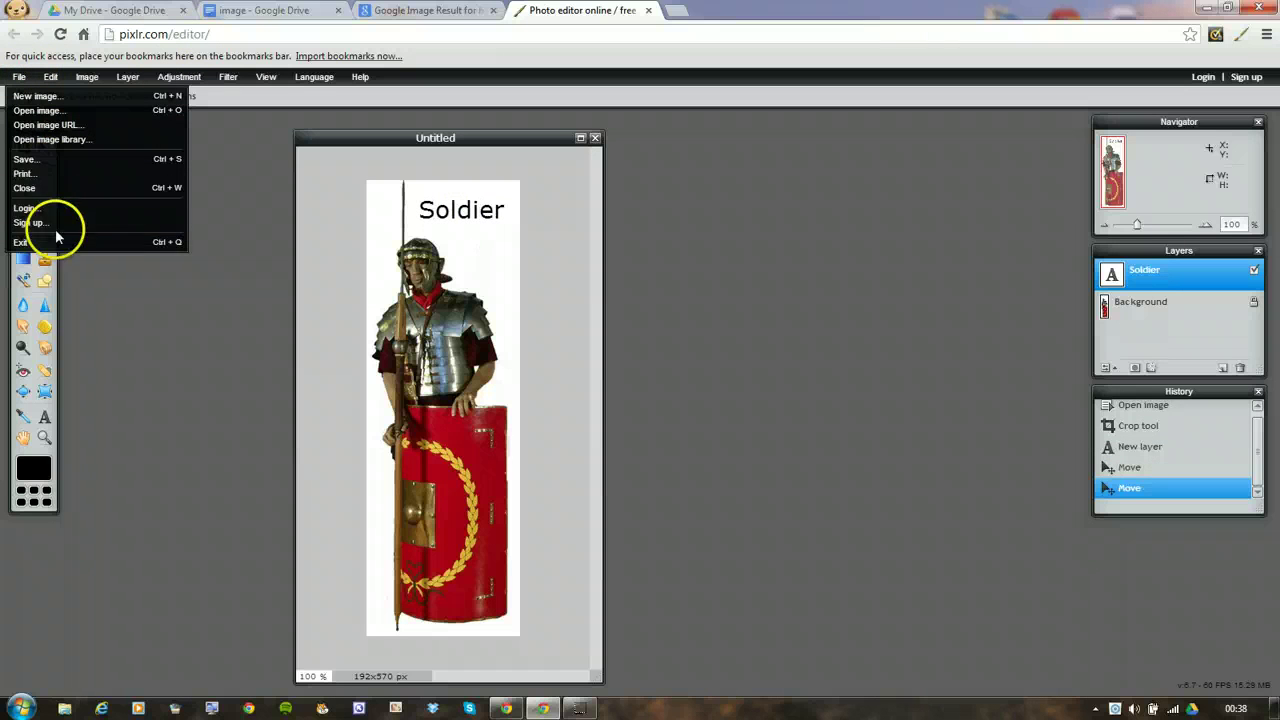
click(42, 160)
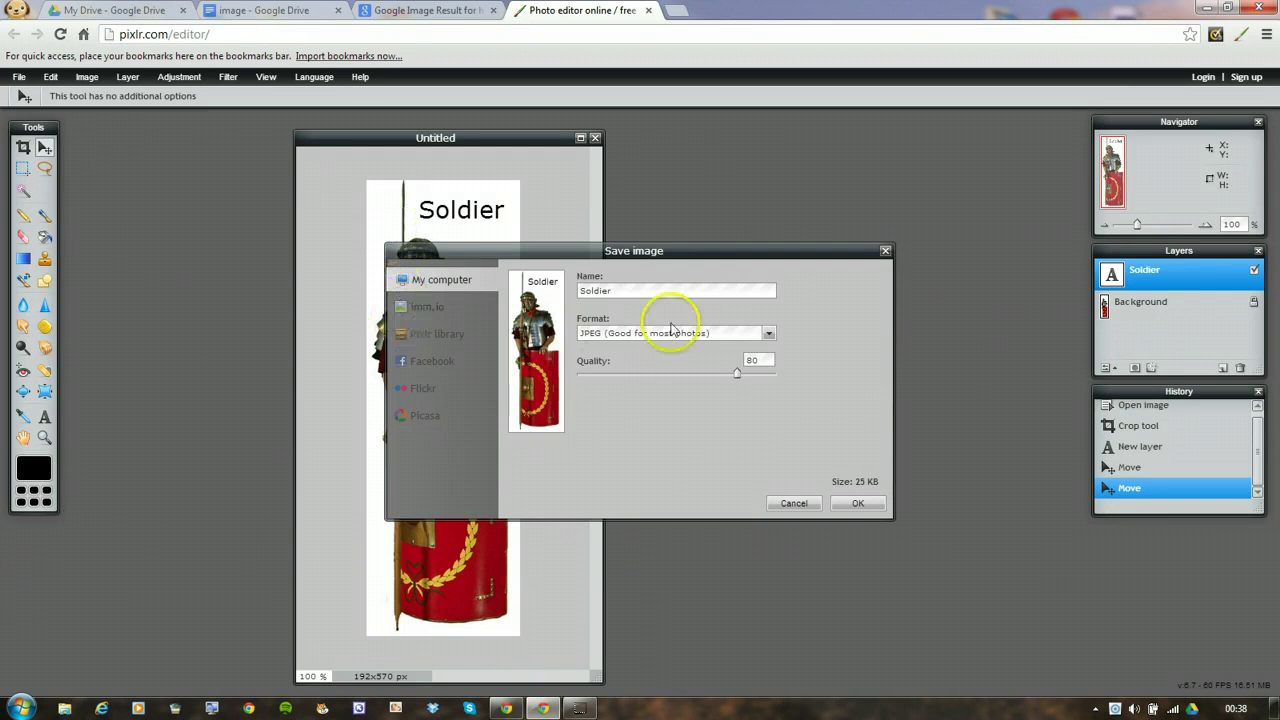
click(768, 334)
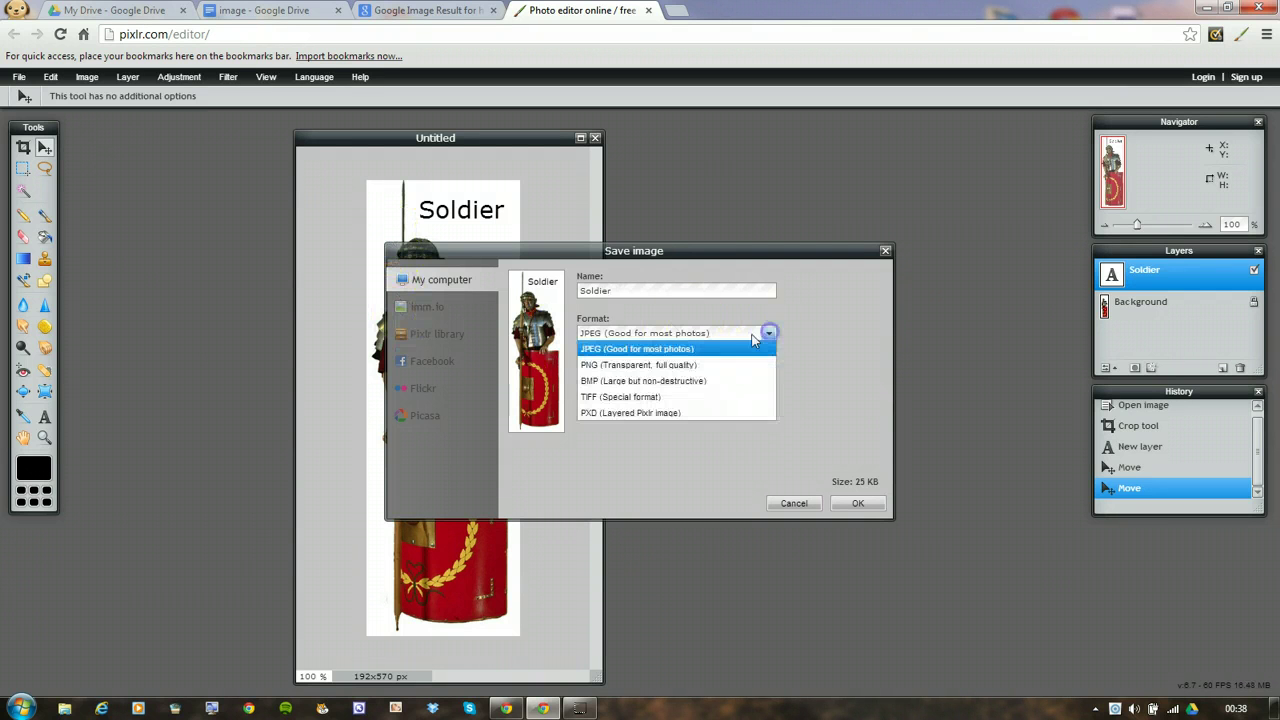
click(595, 348)
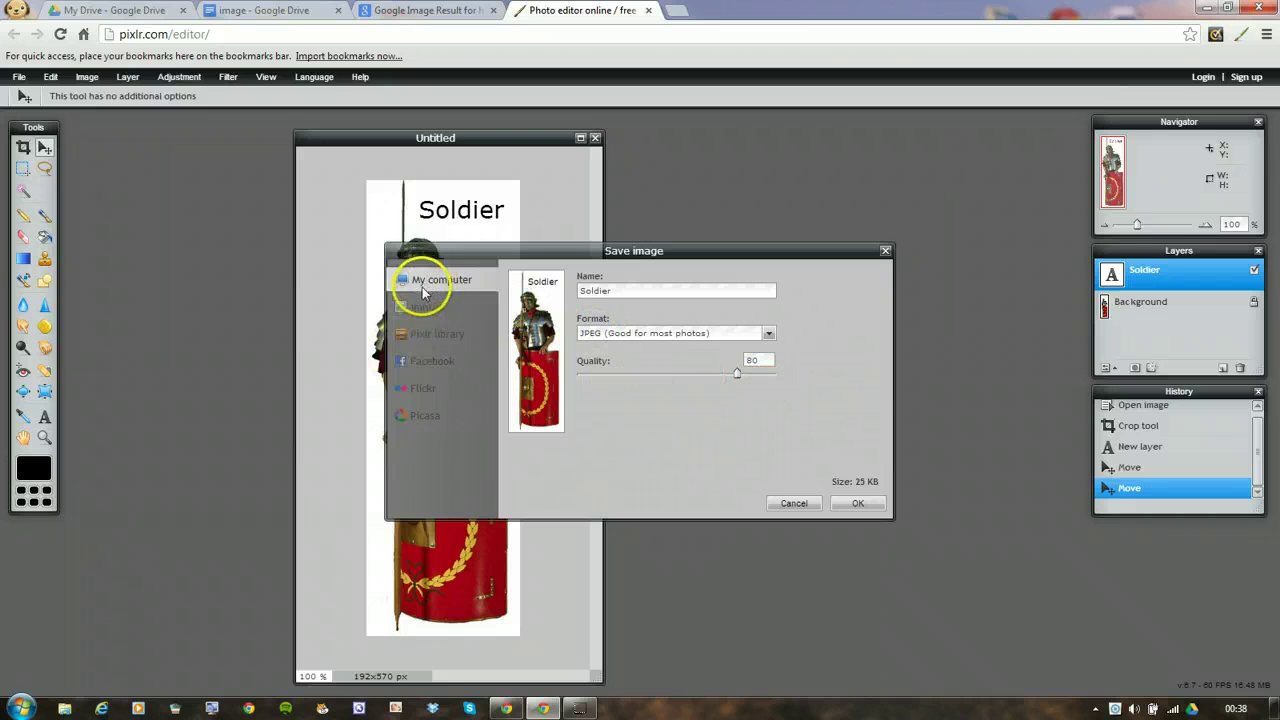
Set Picasa as the destination and sign Pixlr in with a Google account
click(430, 424)
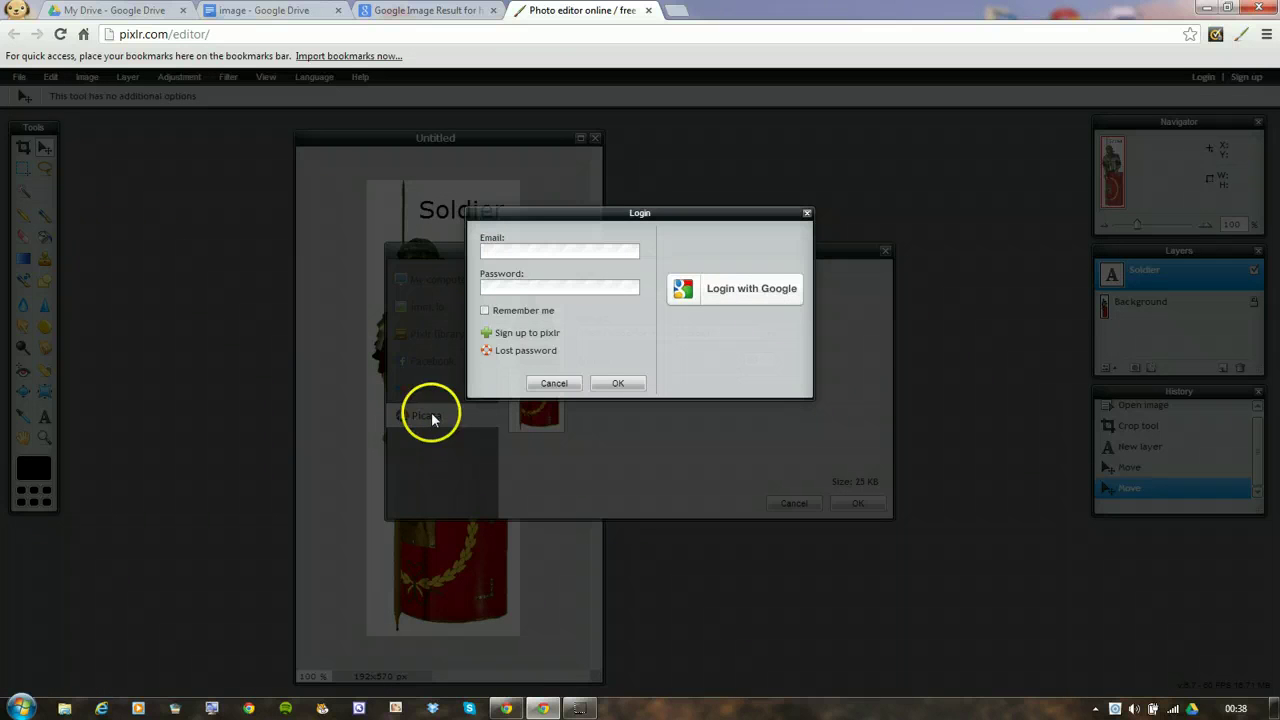
click(762, 294)
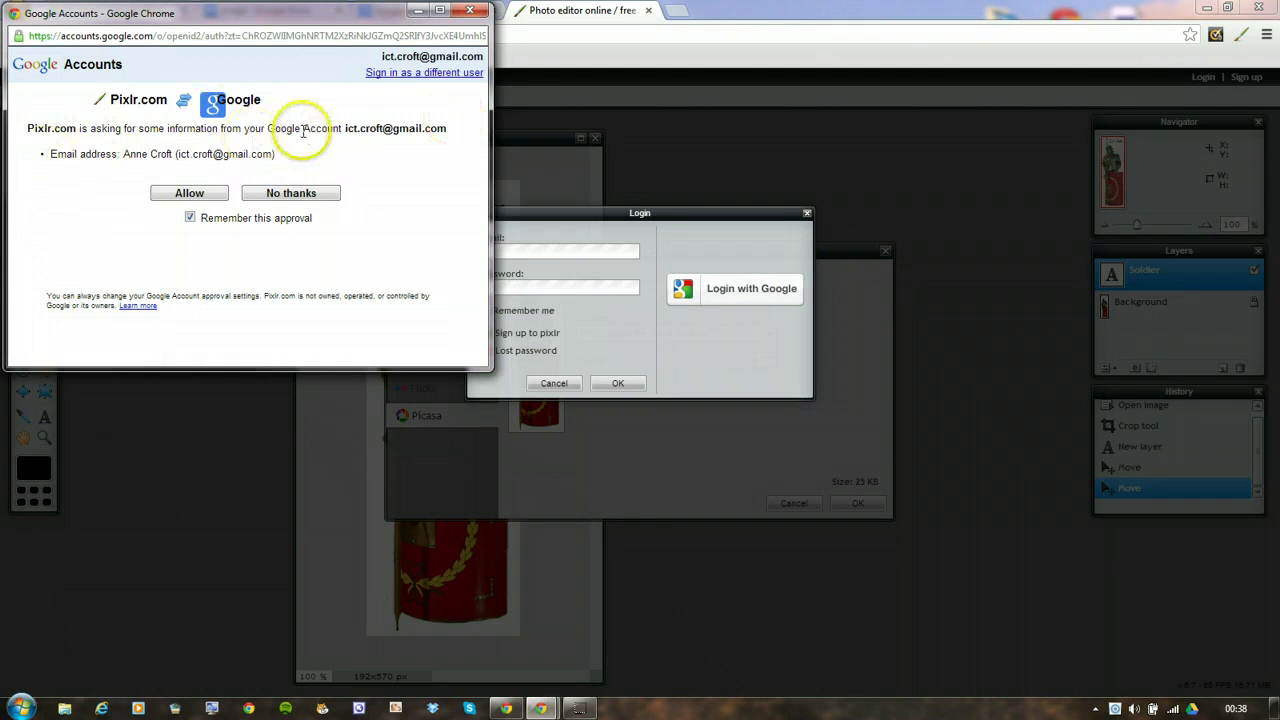
click(190, 195)
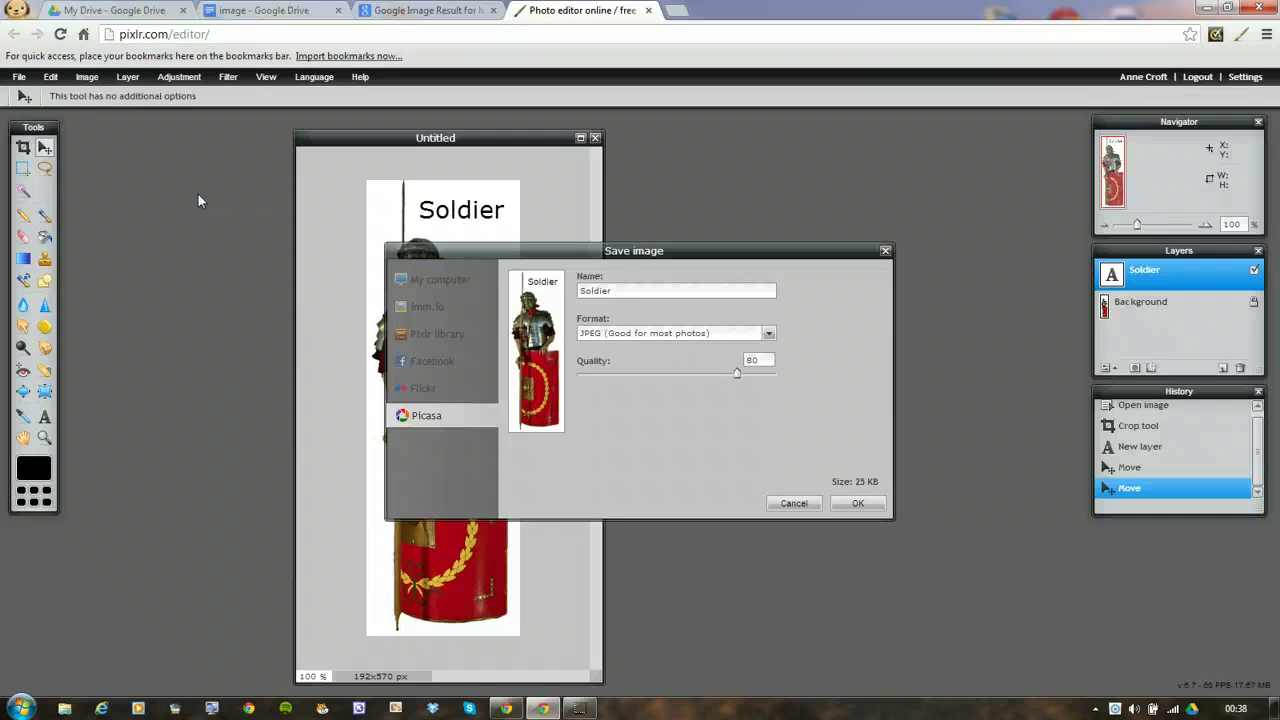
Save Soldier to Picasa, switching the format to PNG (Transparent, full quality)
click(858, 504)
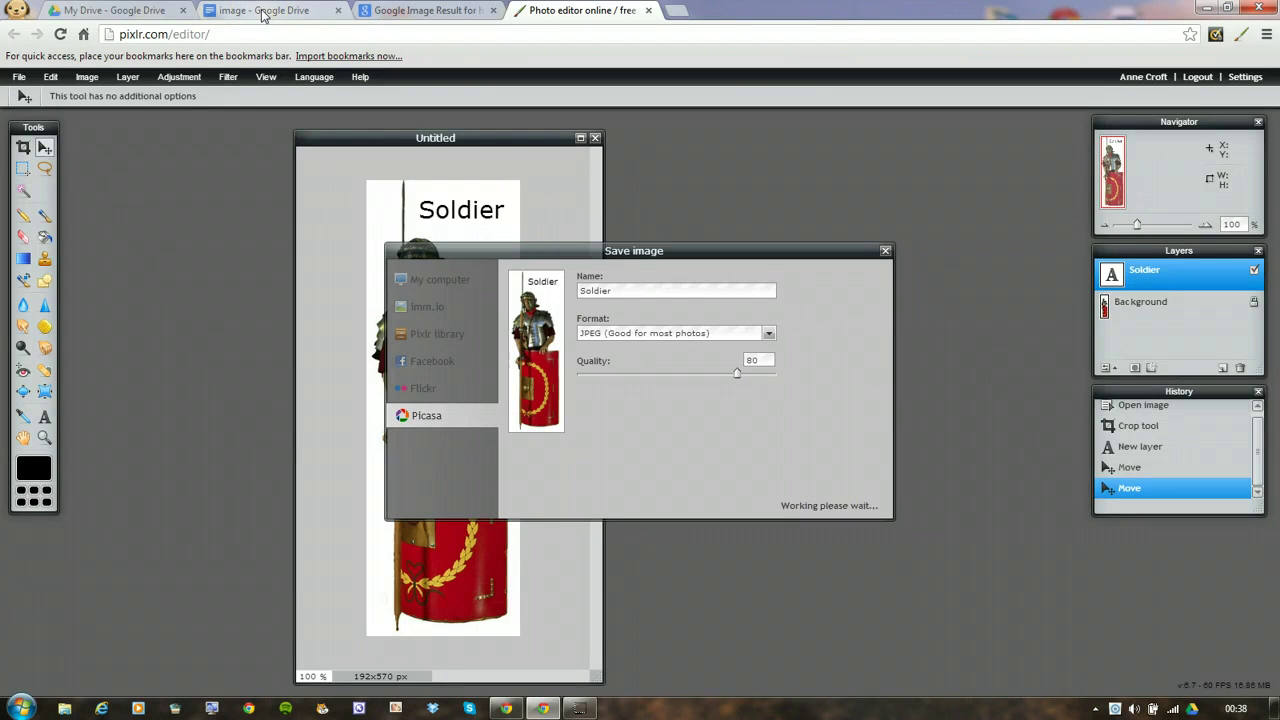
click(769, 335)
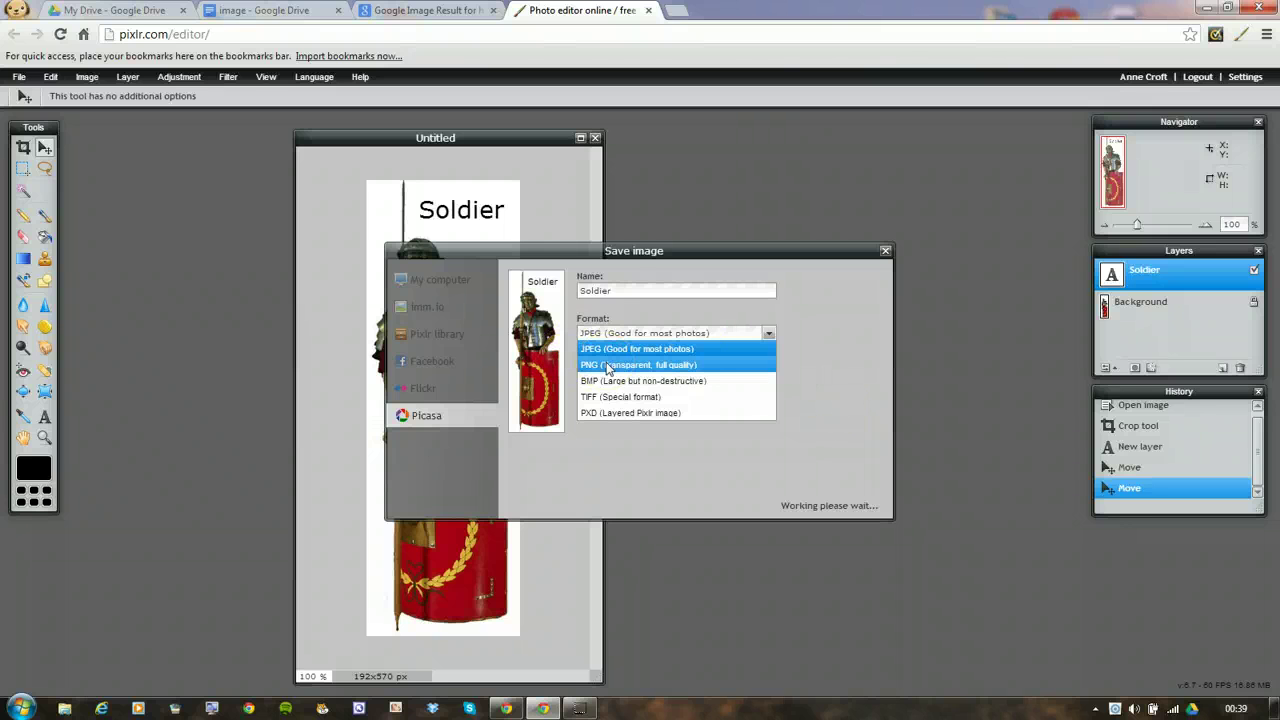
click(613, 367)
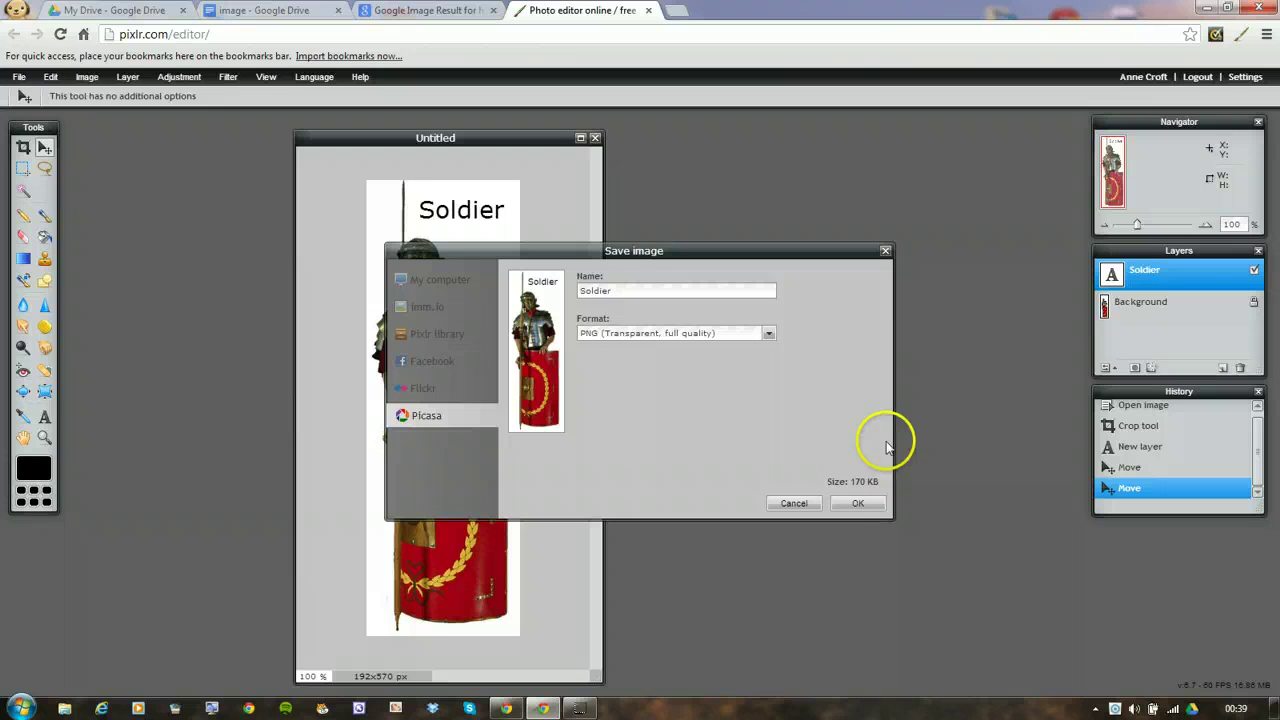
click(862, 504)
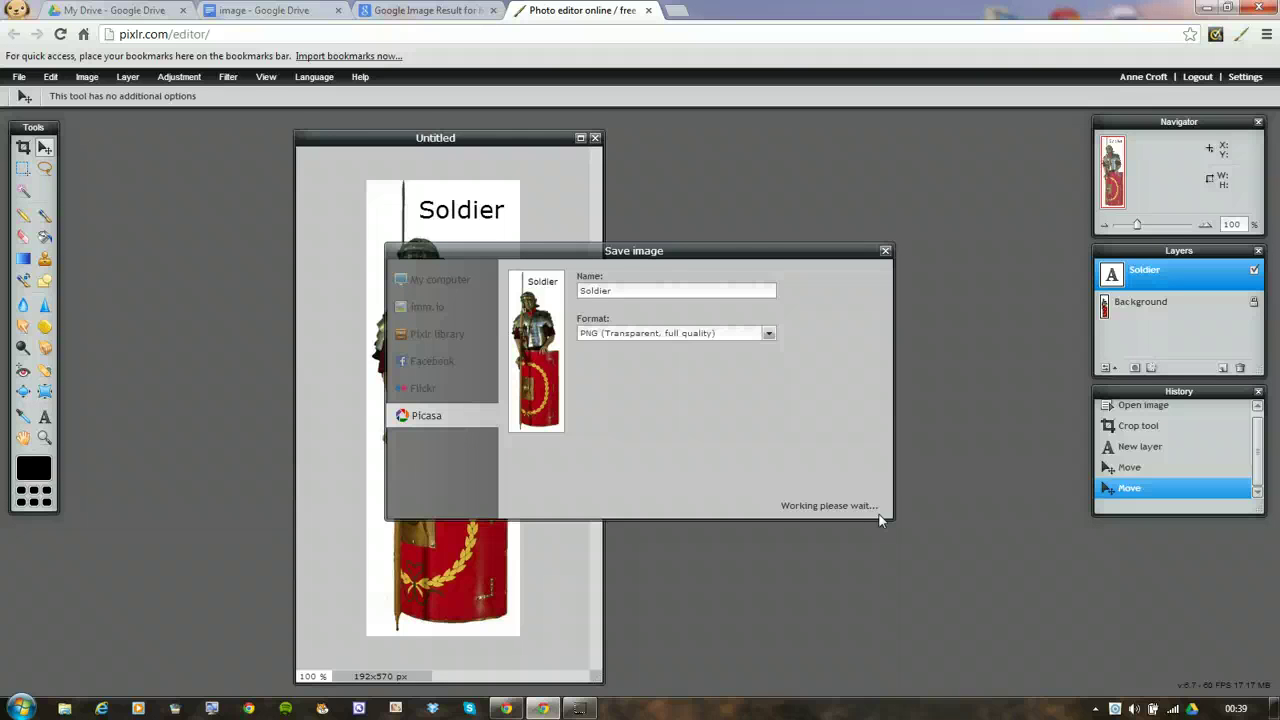
In the 'image' doc, open Insert > Image on the Profile photos album, then return to Pixlr
click(310, 19)
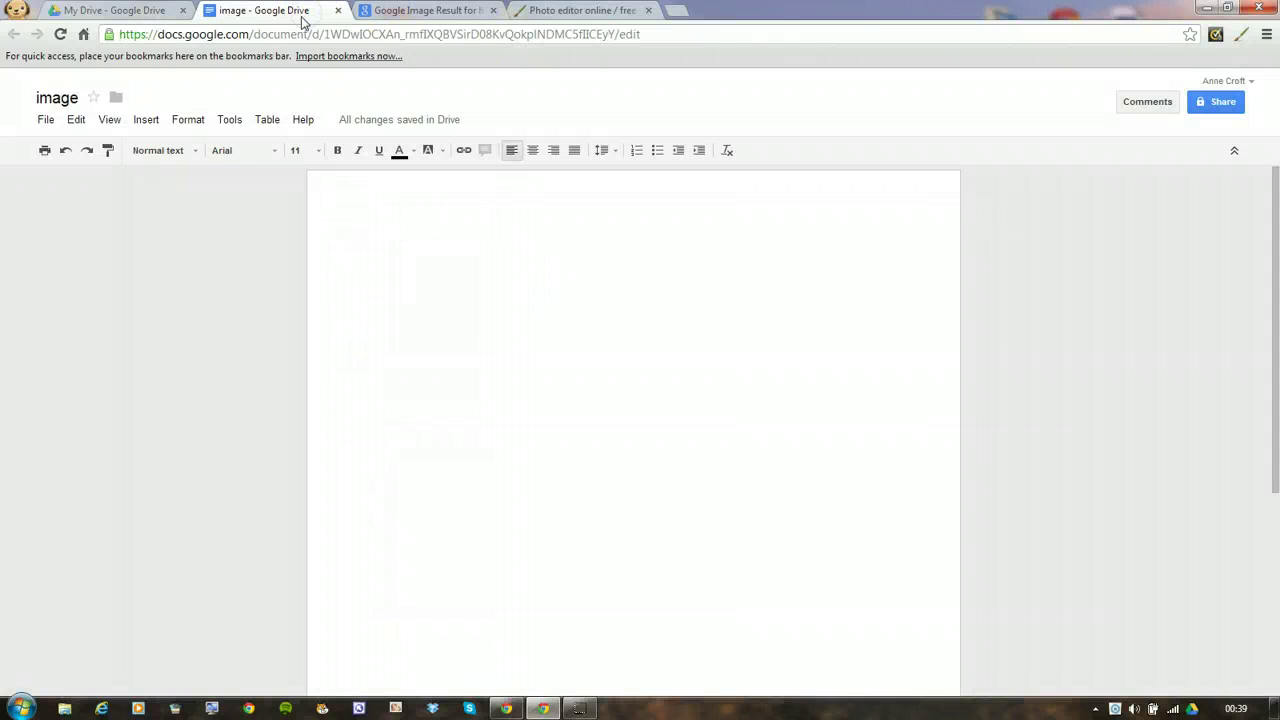
click(147, 120)
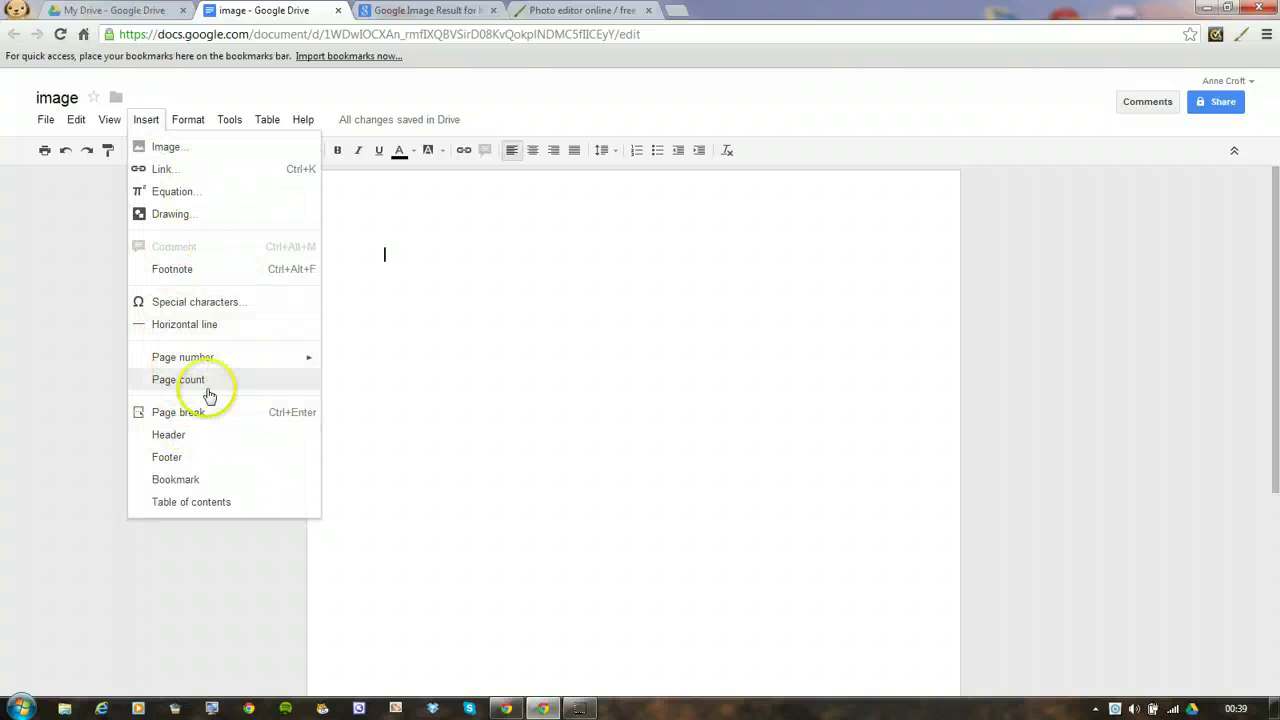
click(166, 147)
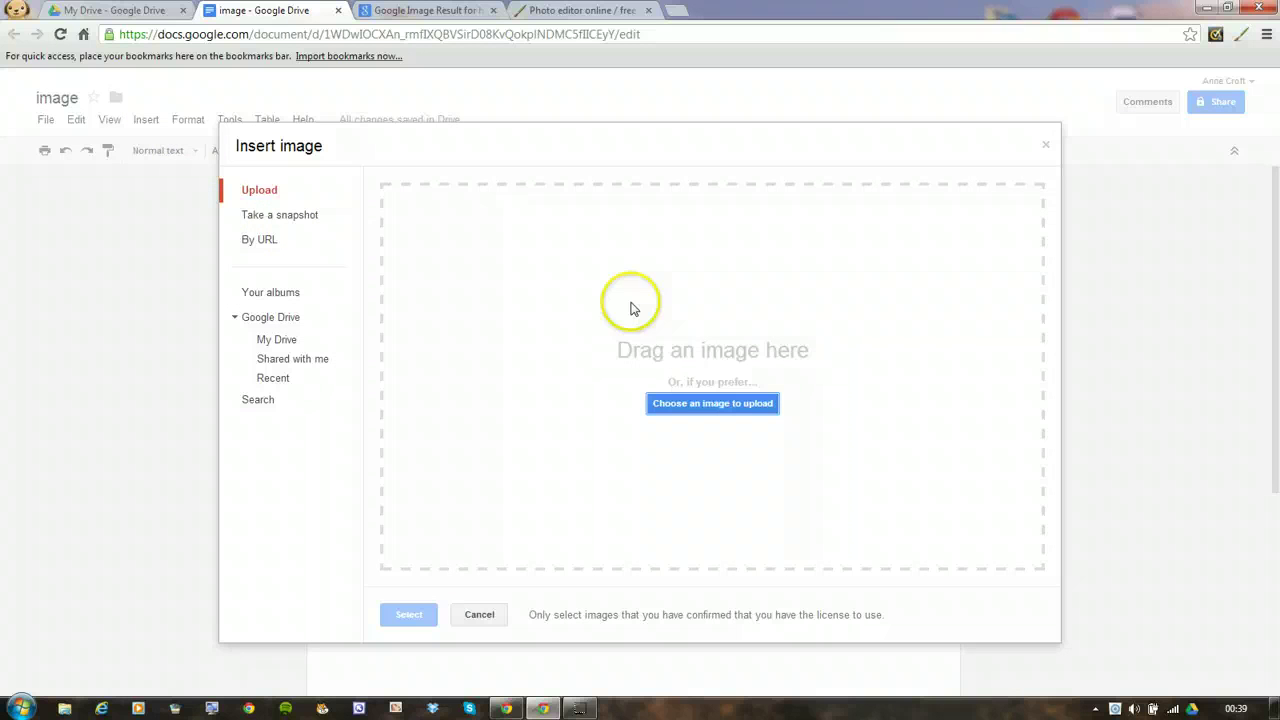
click(272, 294)
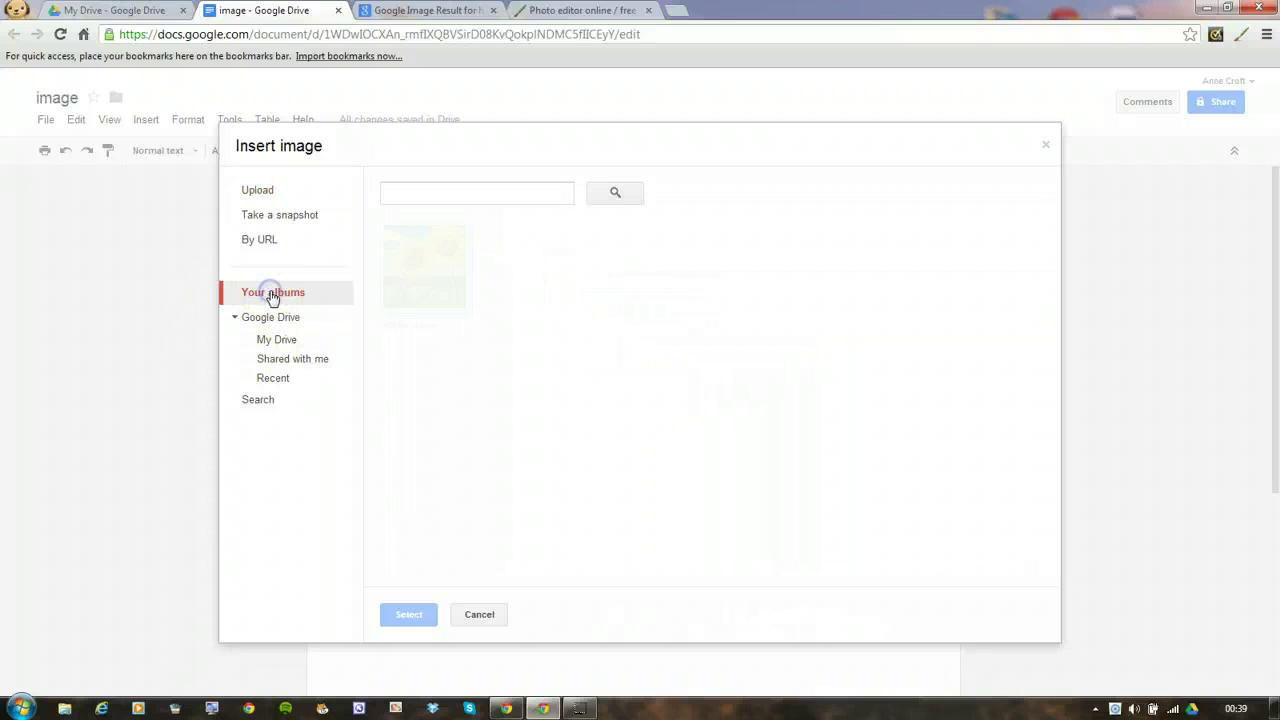
click(430, 292)
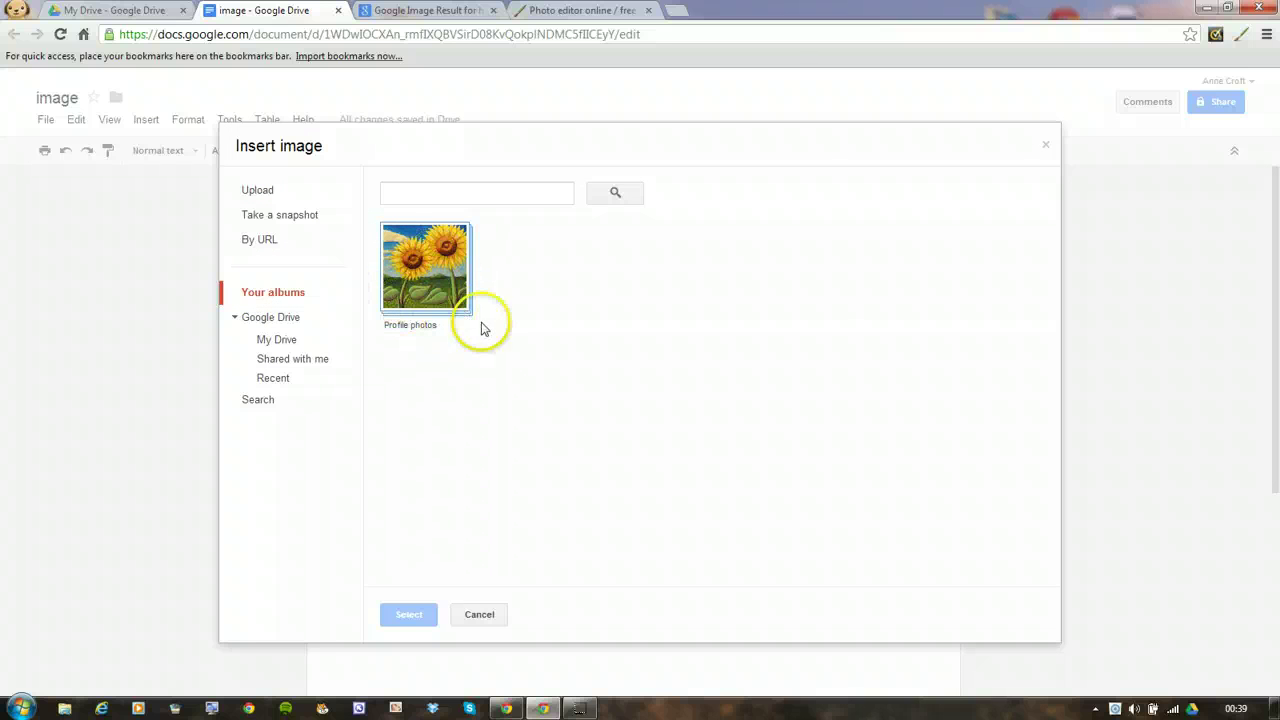
click(425, 285)
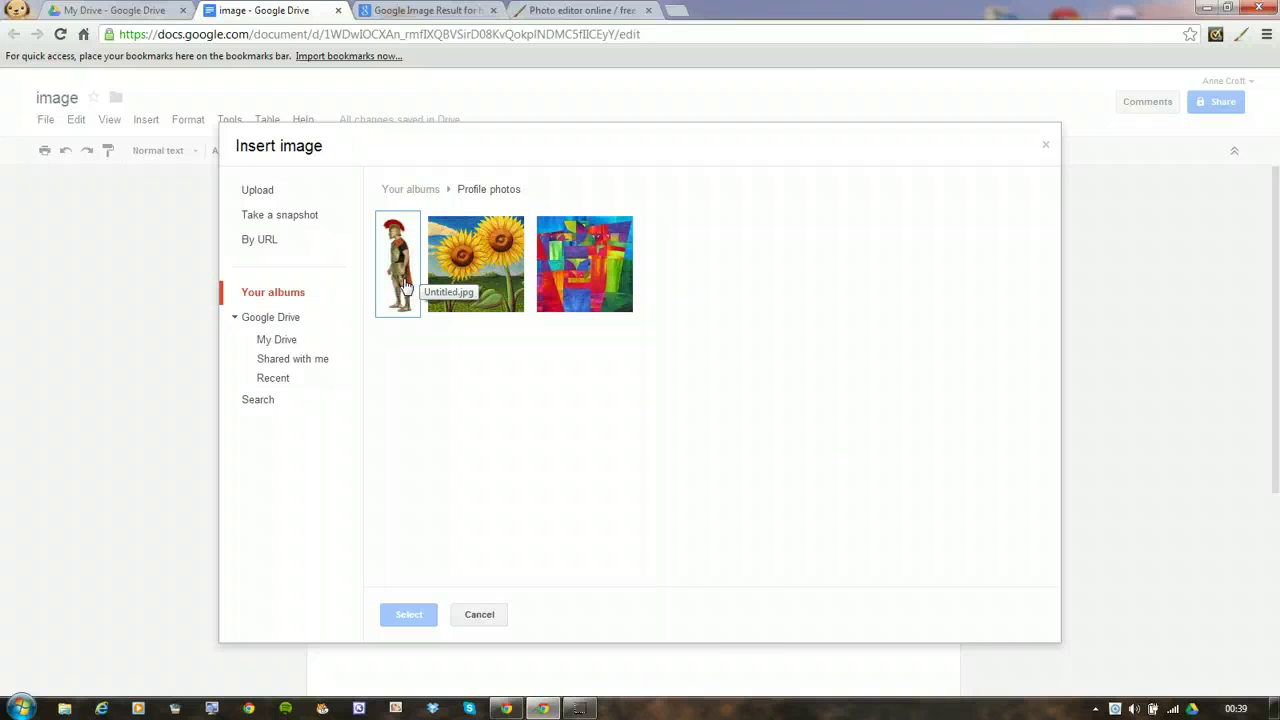
click(558, 14)
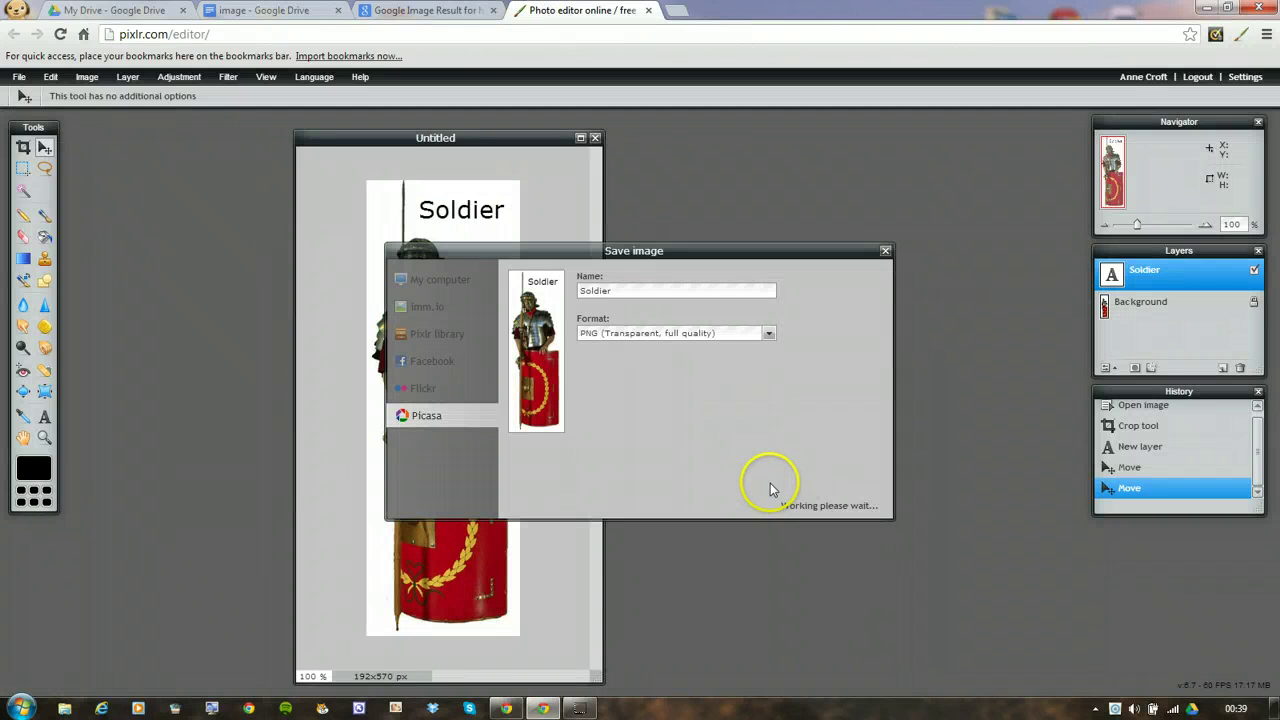
Save the soldier image to the Desktop as Untitled, then go back to the Google Doc
click(430, 288)
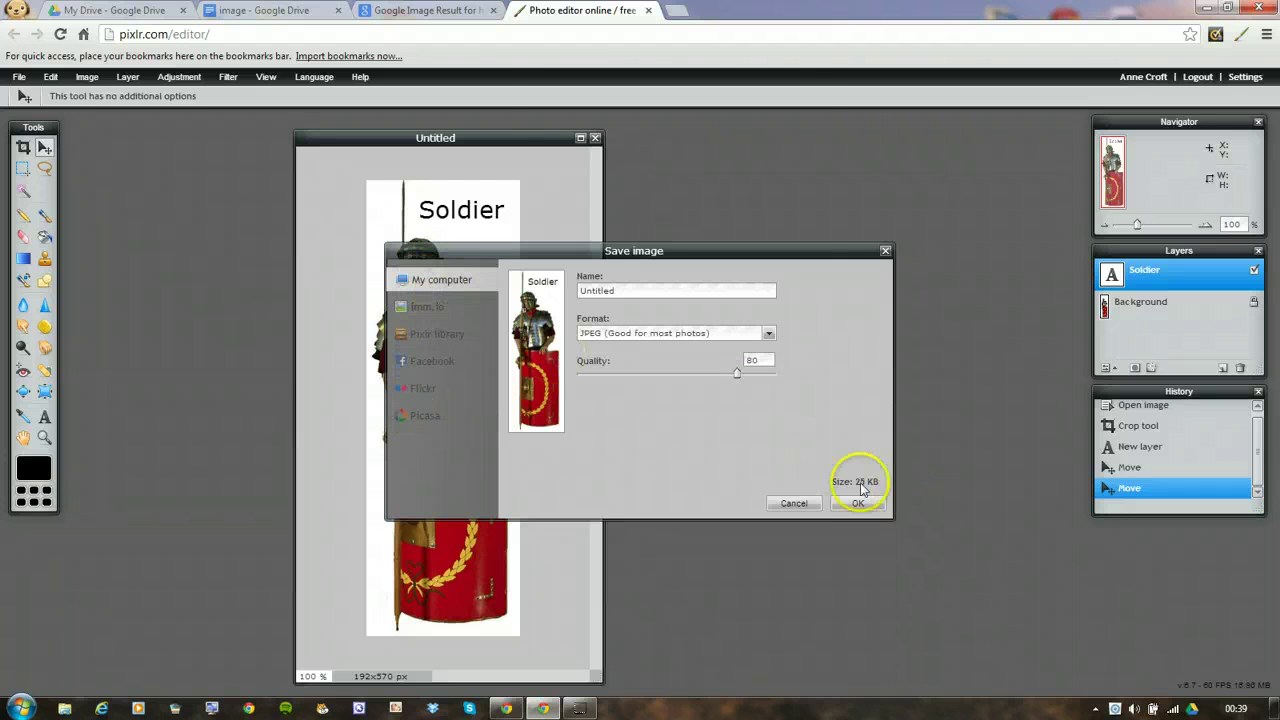
click(851, 506)
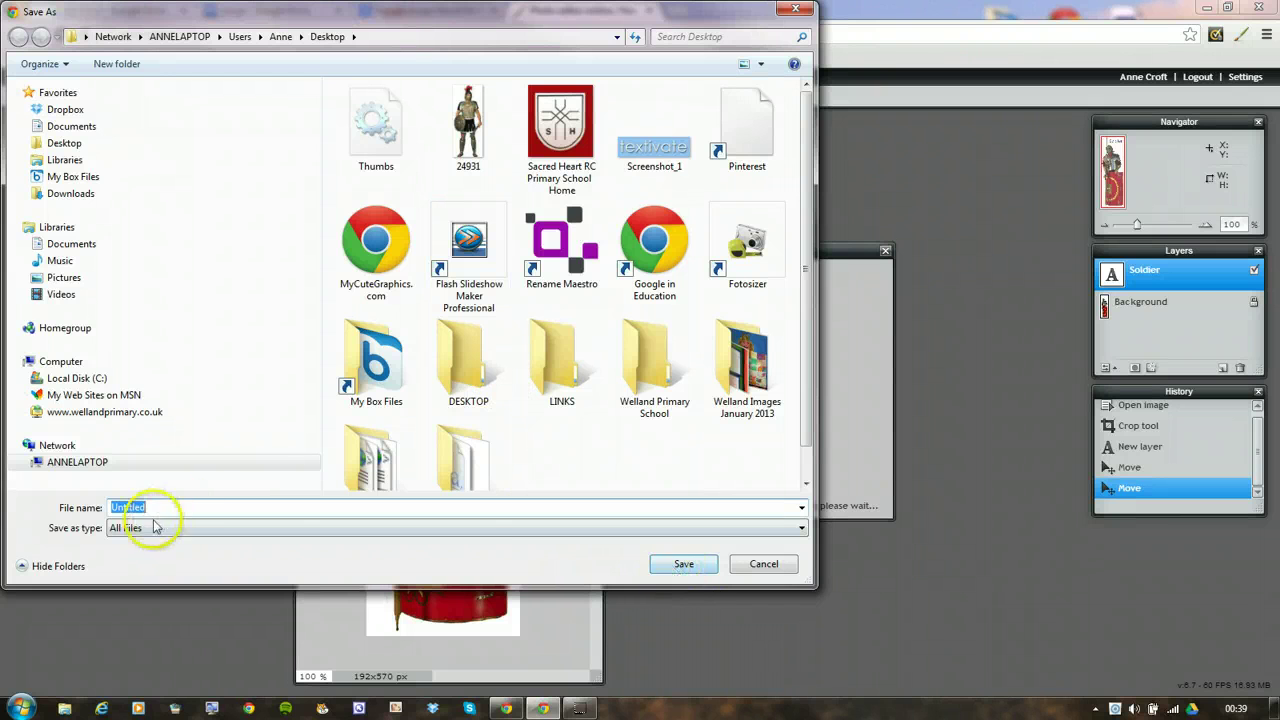
click(681, 564)
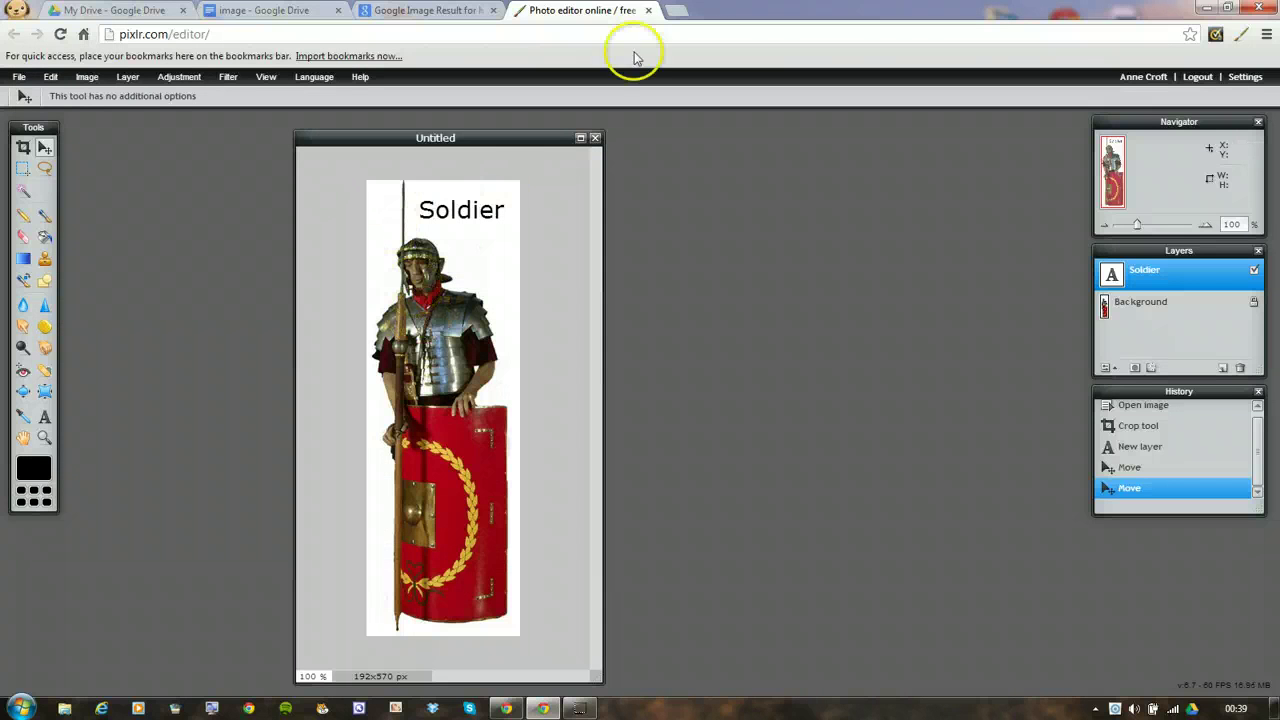
click(313, 11)
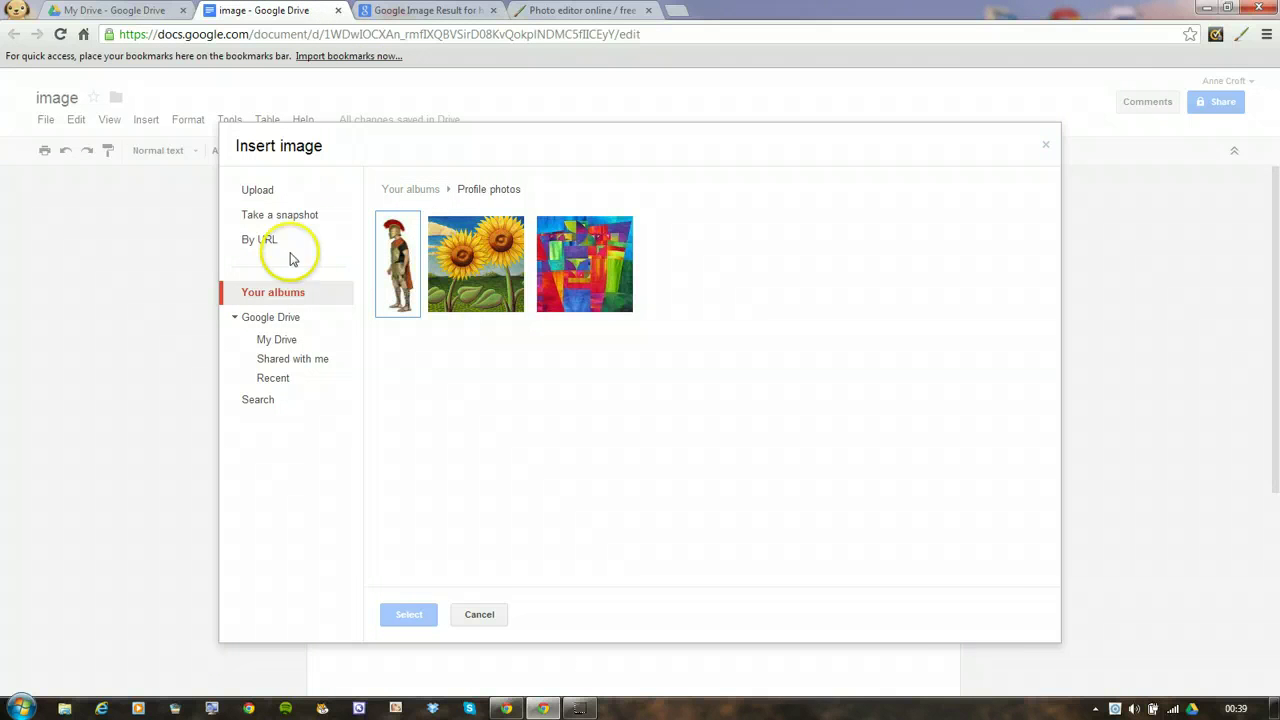
Upload the Desktop file Untitled into the 'image' document and select the inserted picture
click(1046, 145)
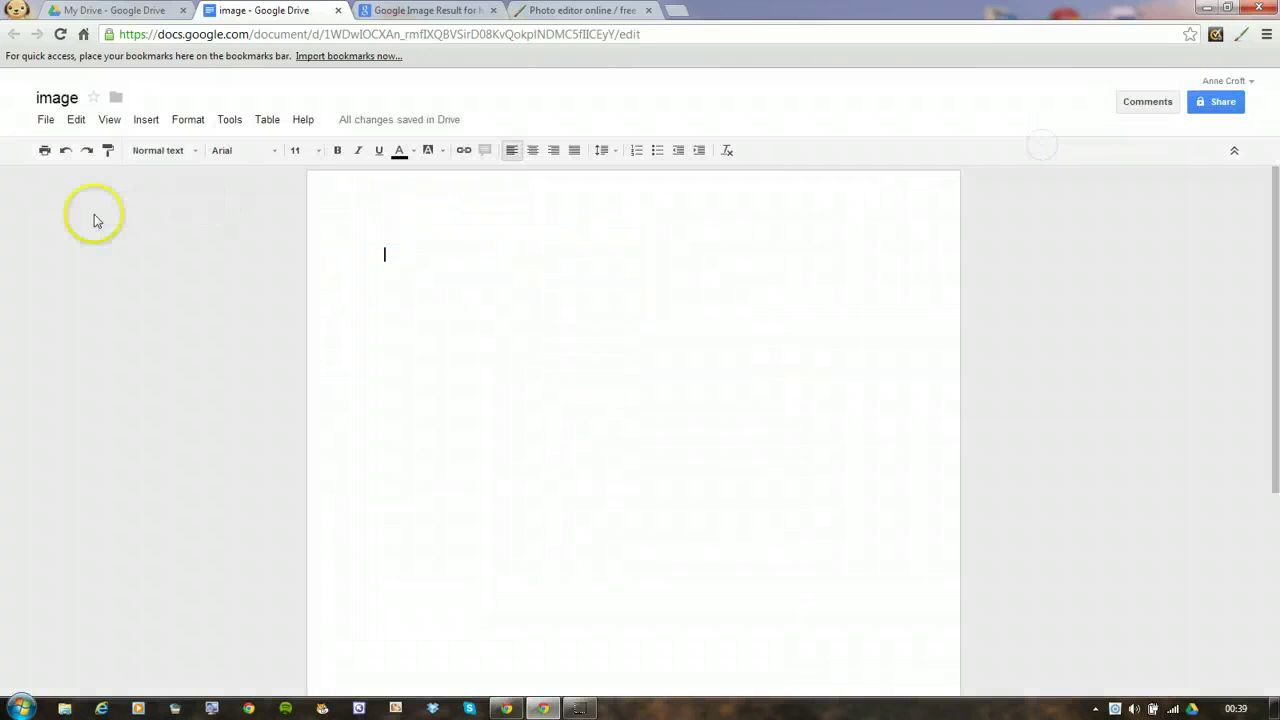
click(140, 121)
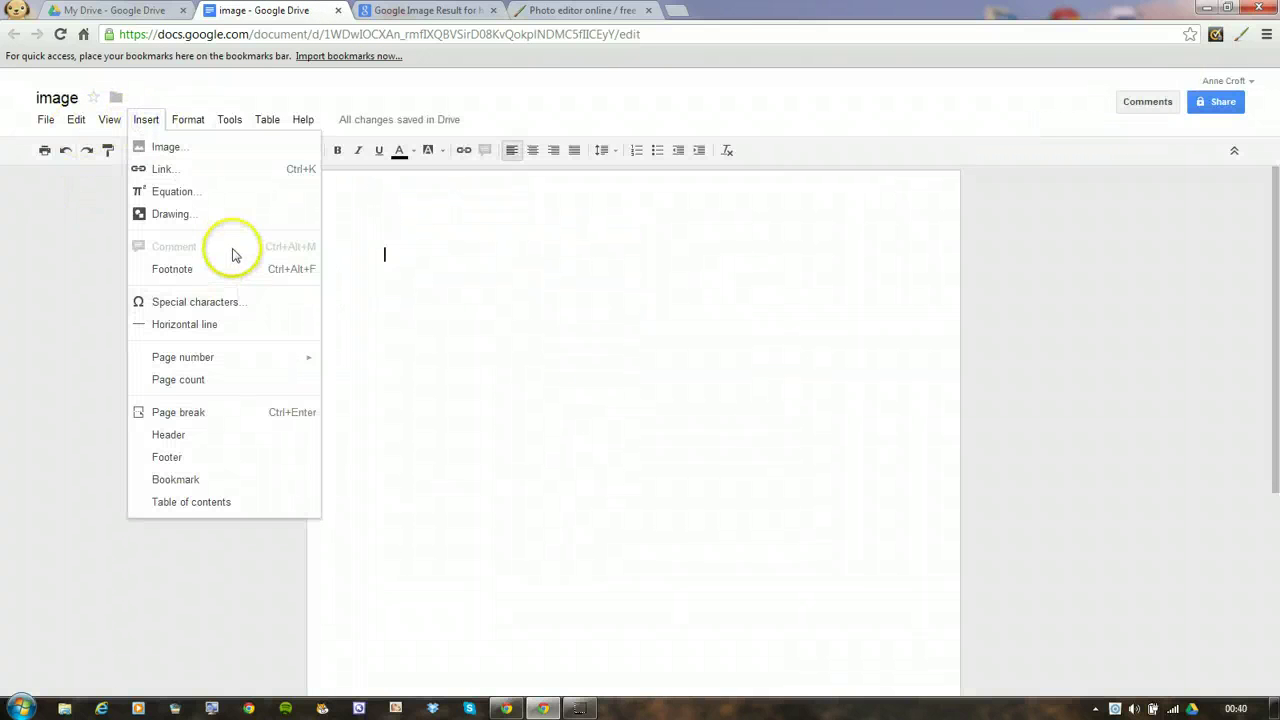
click(167, 147)
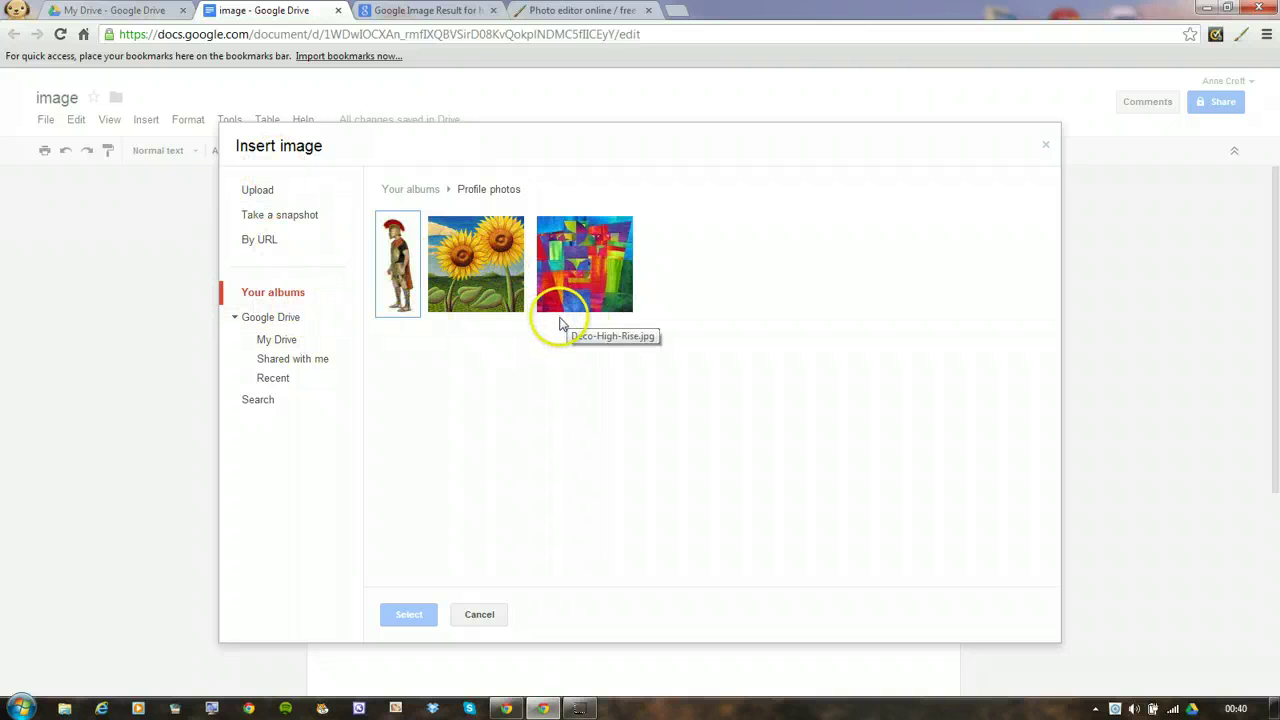
click(256, 192)
click(751, 409)
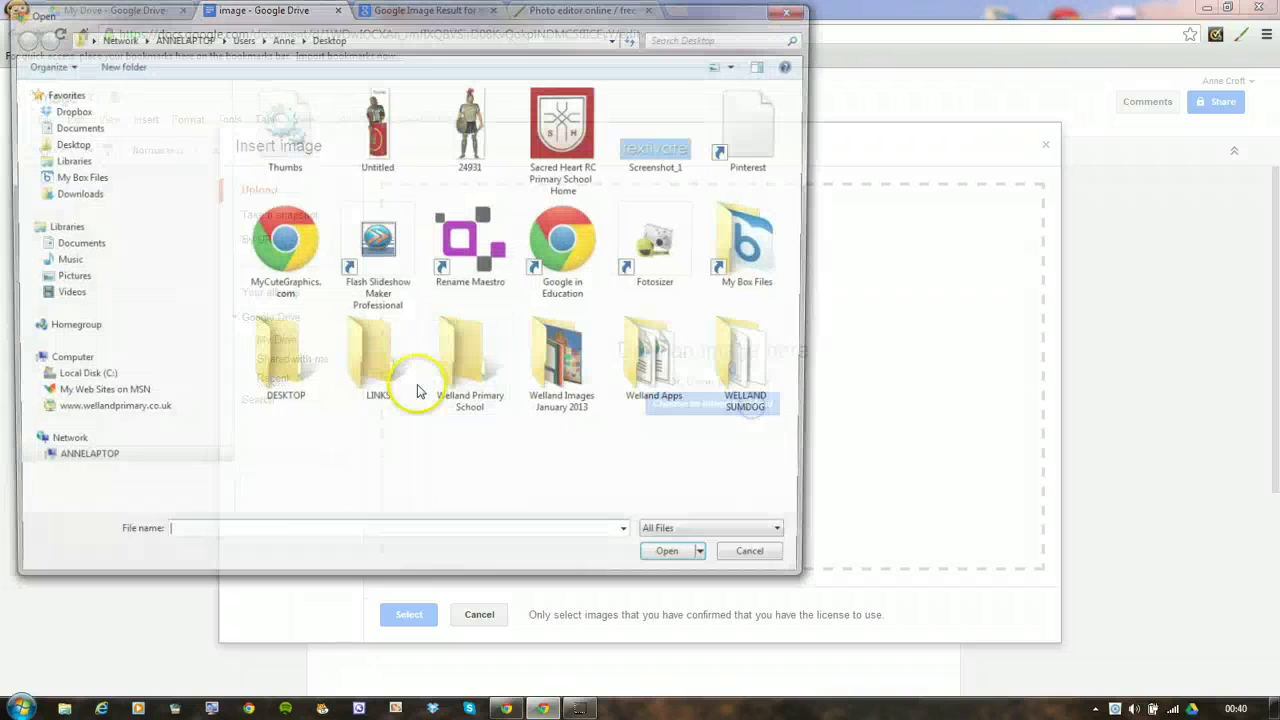
click(398, 140)
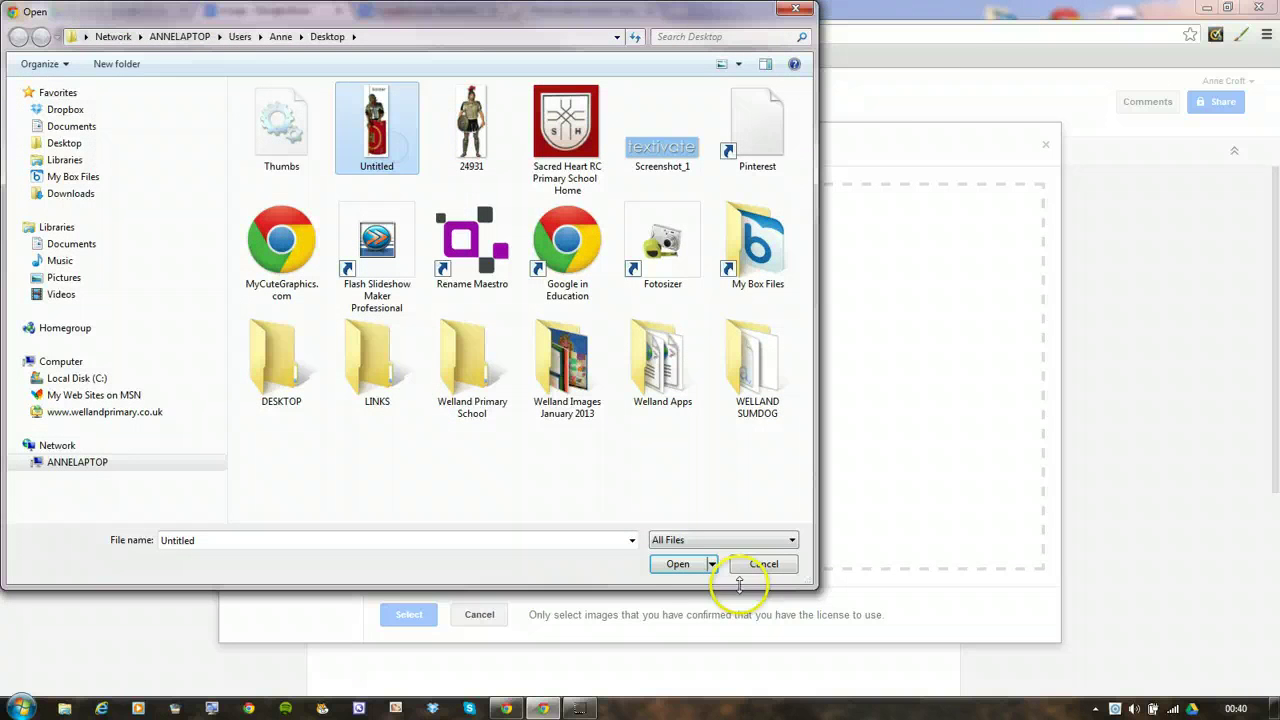
click(677, 564)
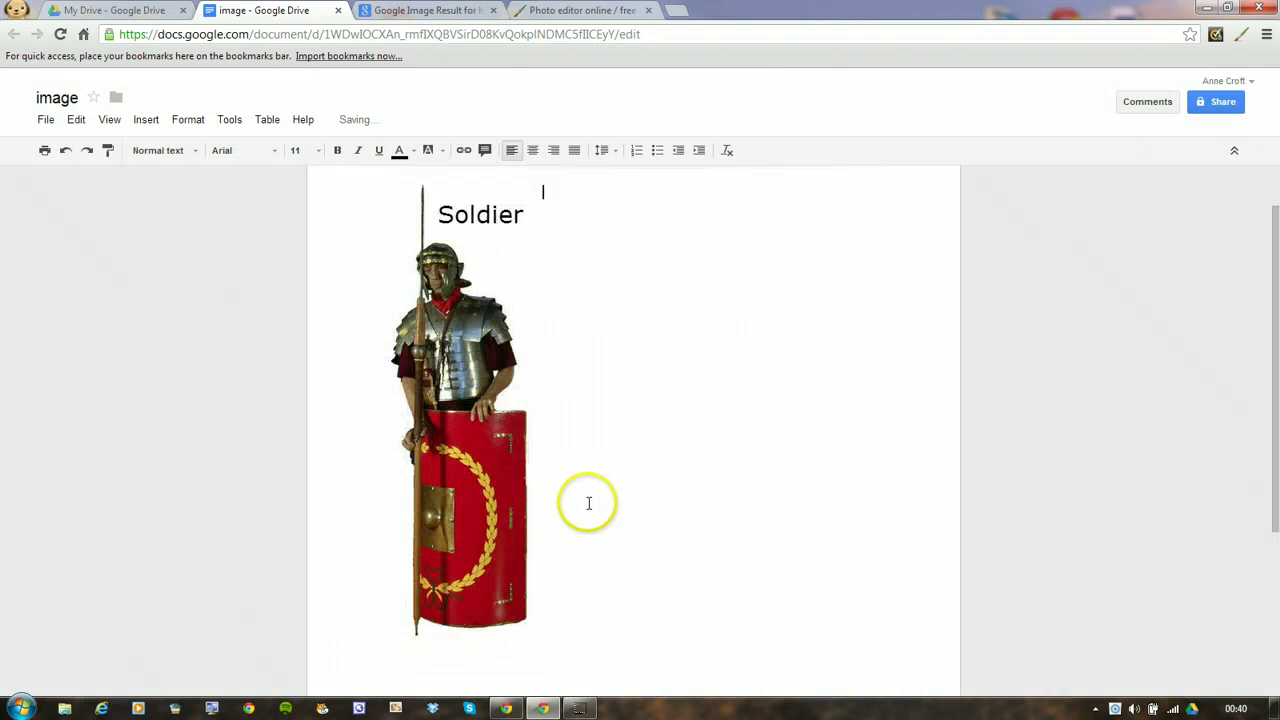
click(498, 425)
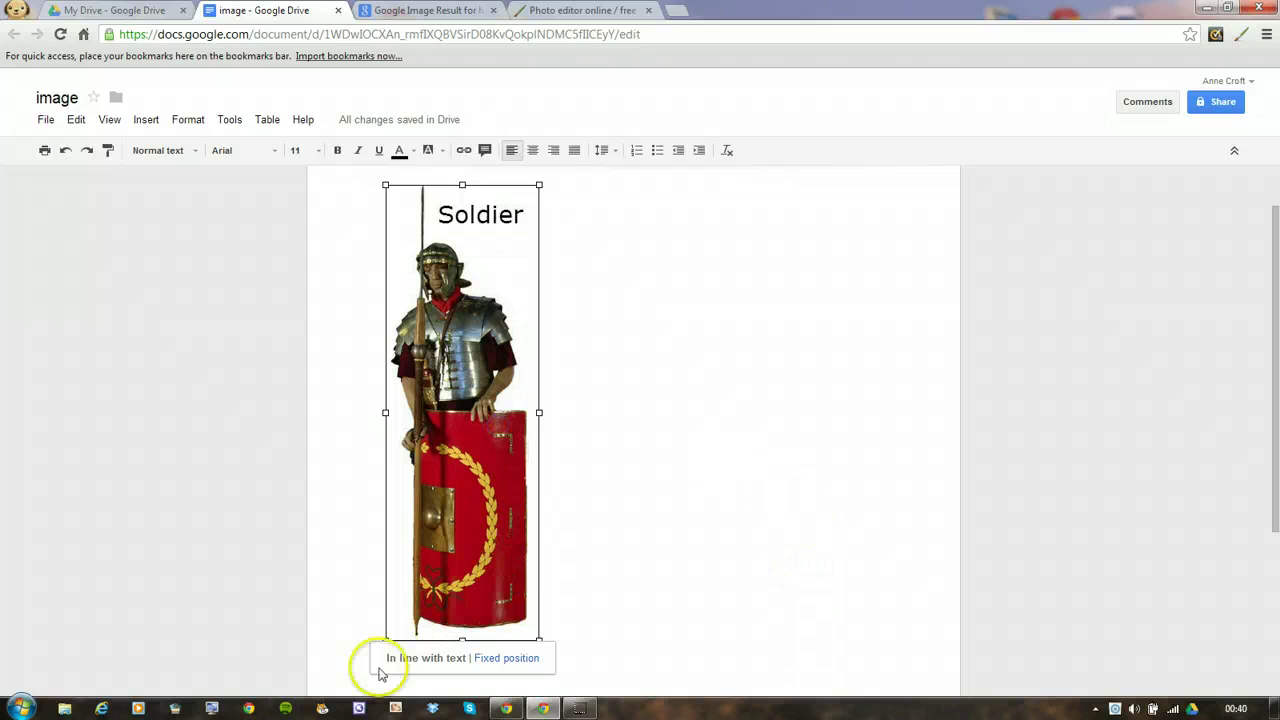